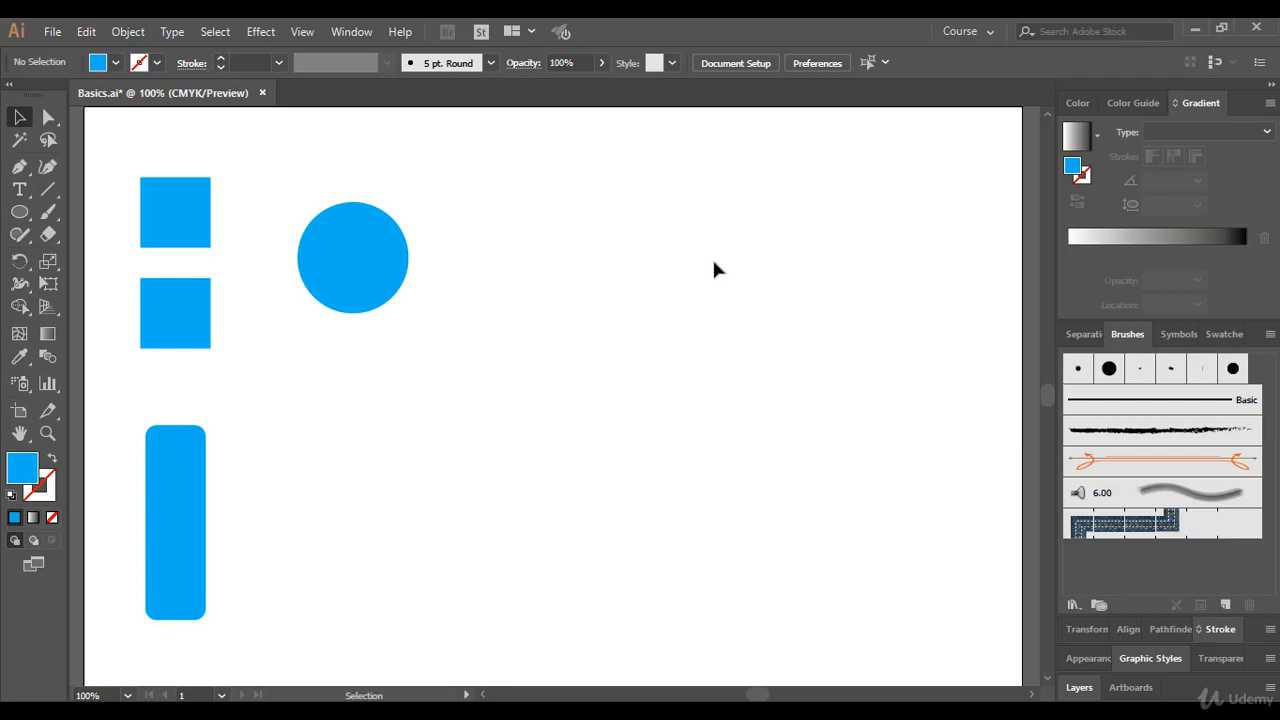
Move the blue circle horizontally across the artboard, well away from the two squares, and reselect it
{"action": "left_click_drag", "start_coordinate": [346, 277], "coordinate": [736, 274]}
{"action": "left_click", "coordinate": [724, 404]}
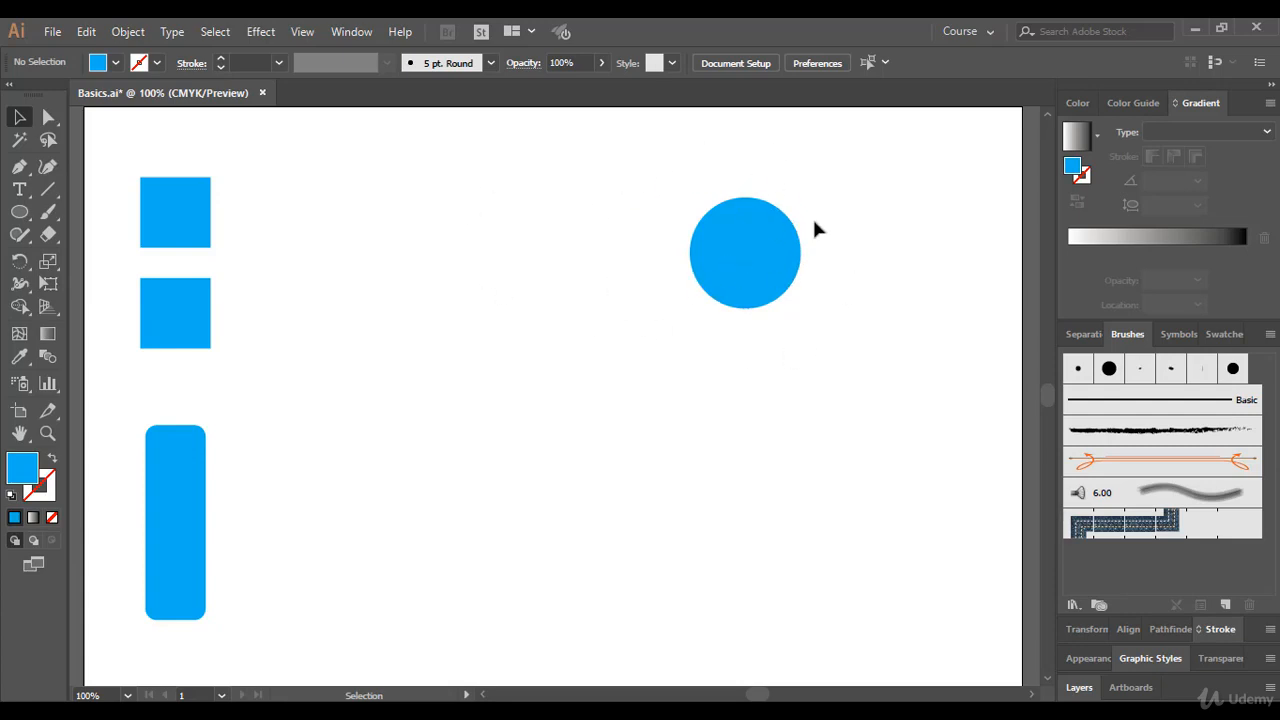
{"action": "left_click", "coordinate": [722, 269]}
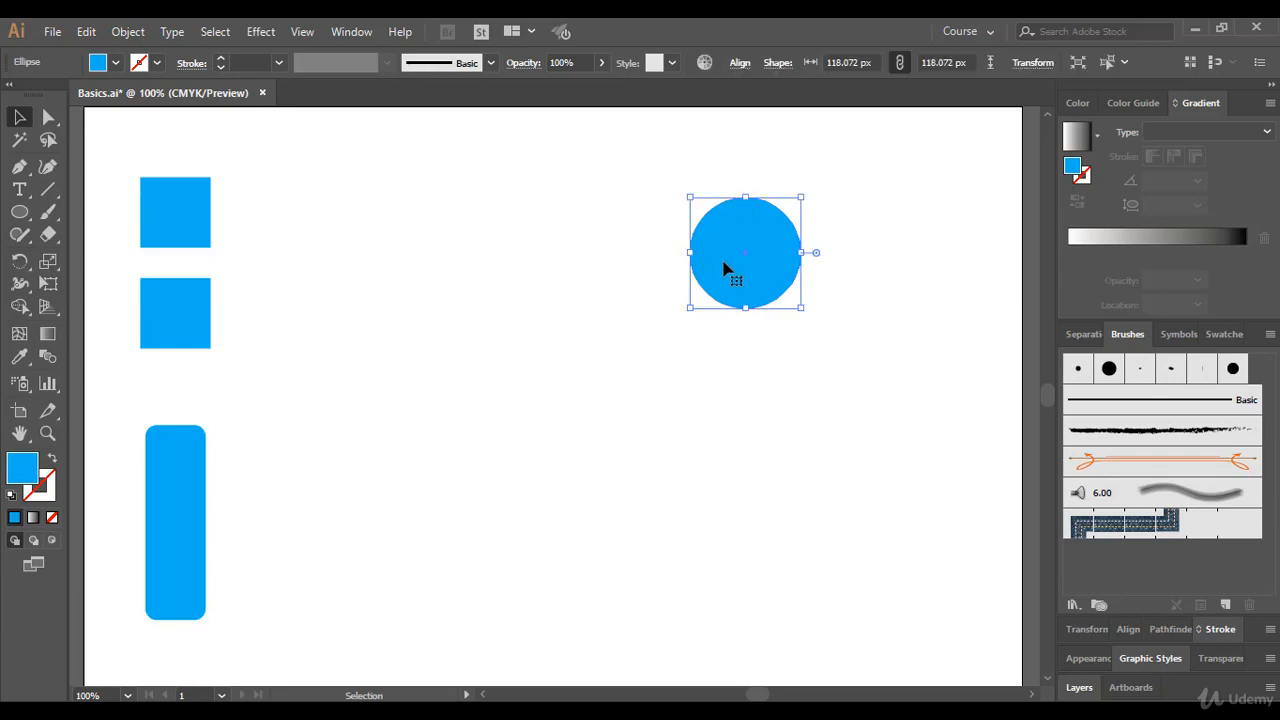
Undo the circle's move and deselect it
{"action": "left_click", "coordinate": [86, 36]}
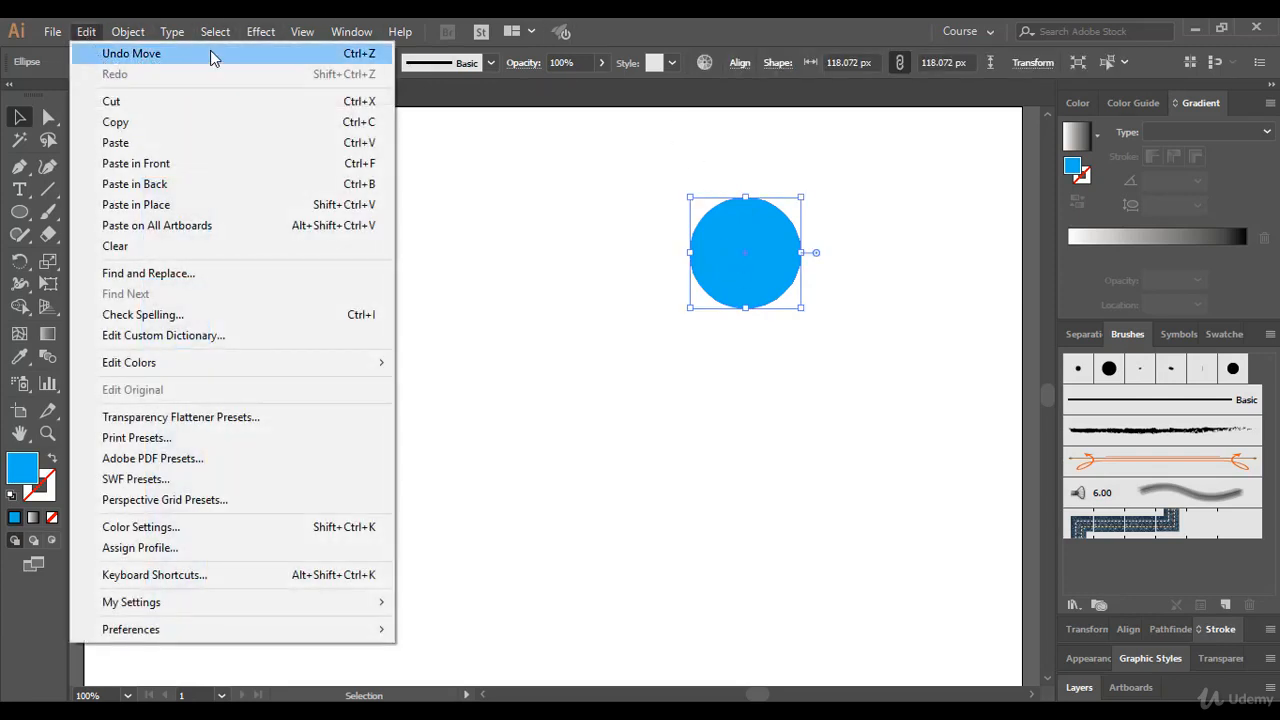
{"action": "left_click", "coordinate": [105, 53]}
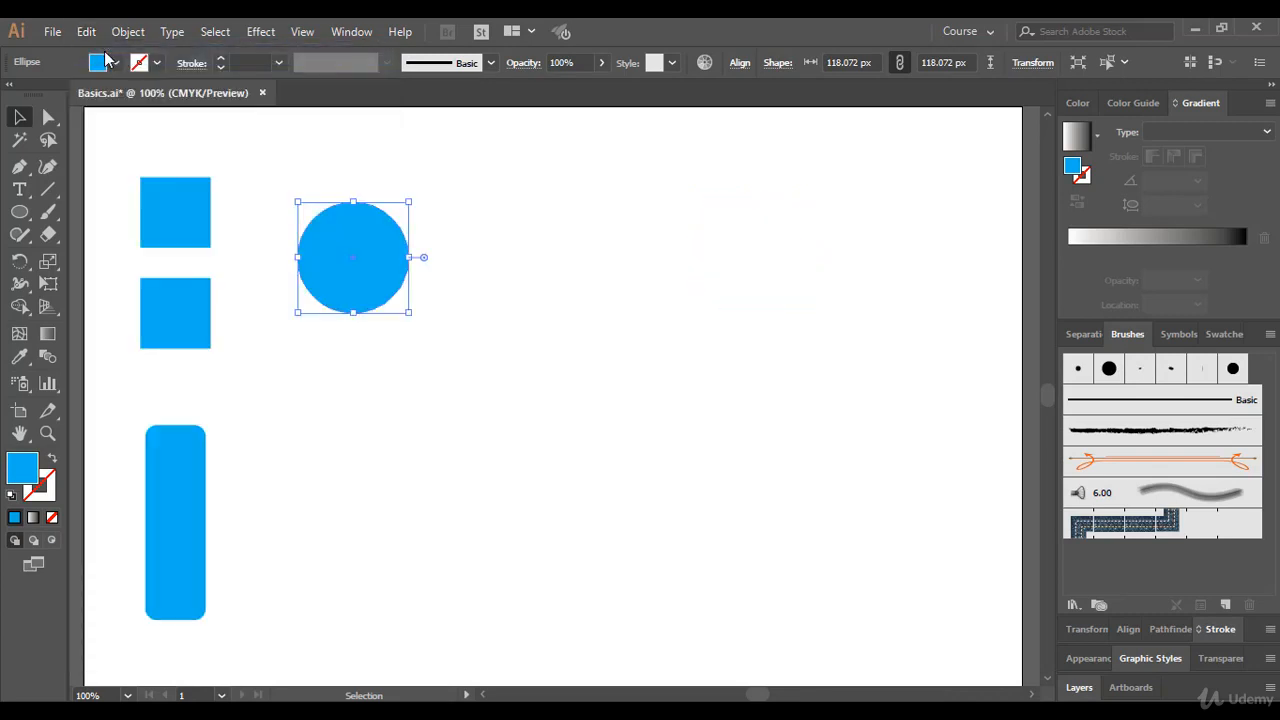
{"action": "key", "text": "ctrl+shift+a"}
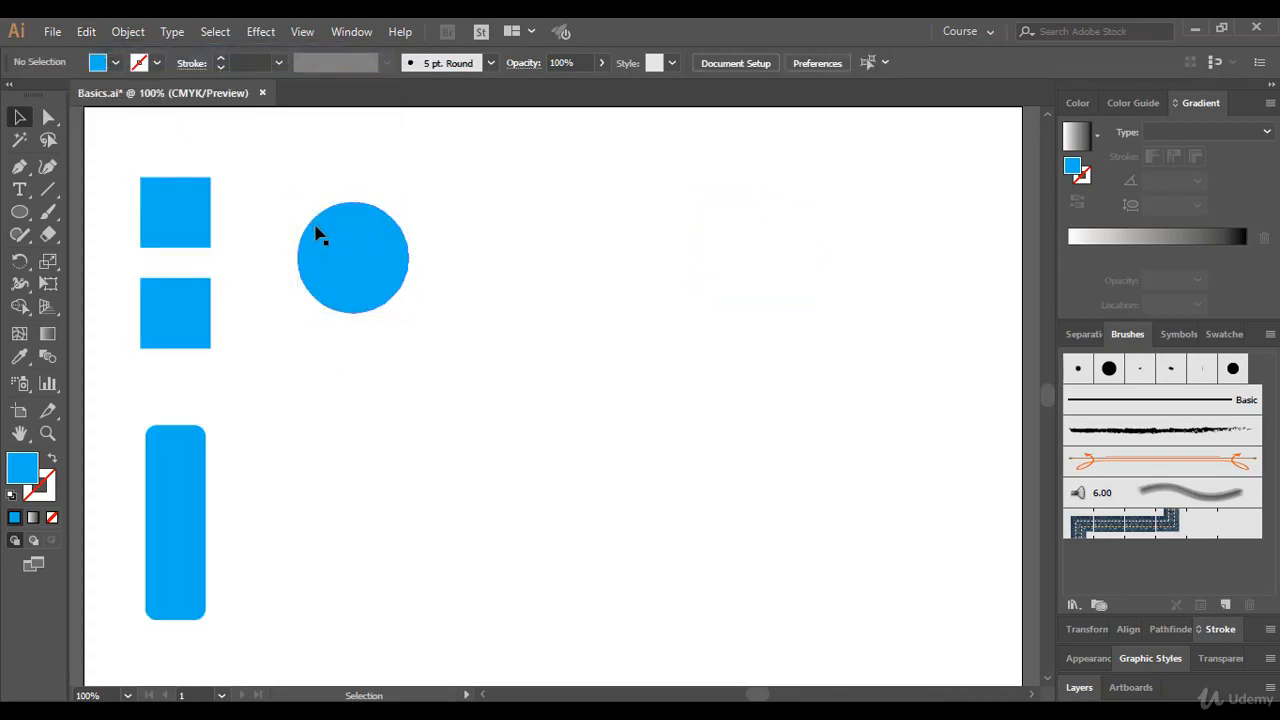
Stretch the blue circle horizontally into a wide ellipse about 386 px wide and deselect it
{"action": "left_click", "coordinate": [378, 232]}
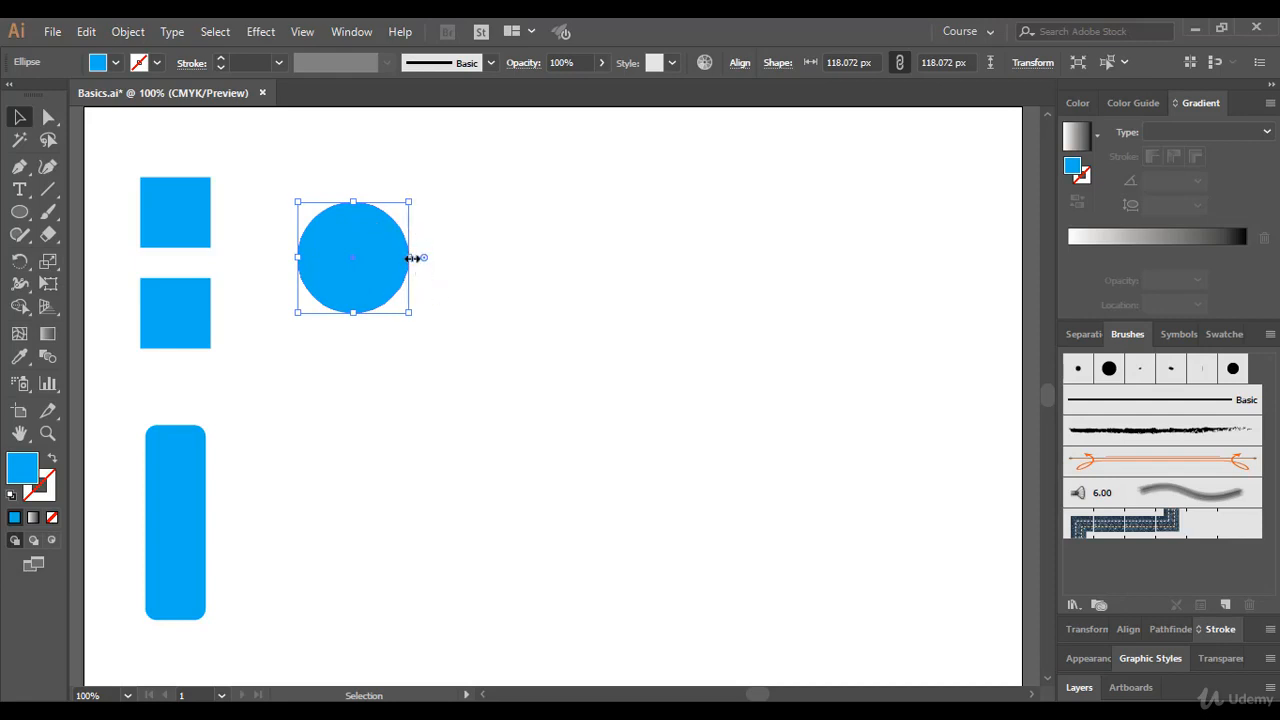
{"action": "left_click_drag", "start_coordinate": [411, 258], "coordinate": [662, 255]}
{"action": "left_click", "coordinate": [548, 368]}
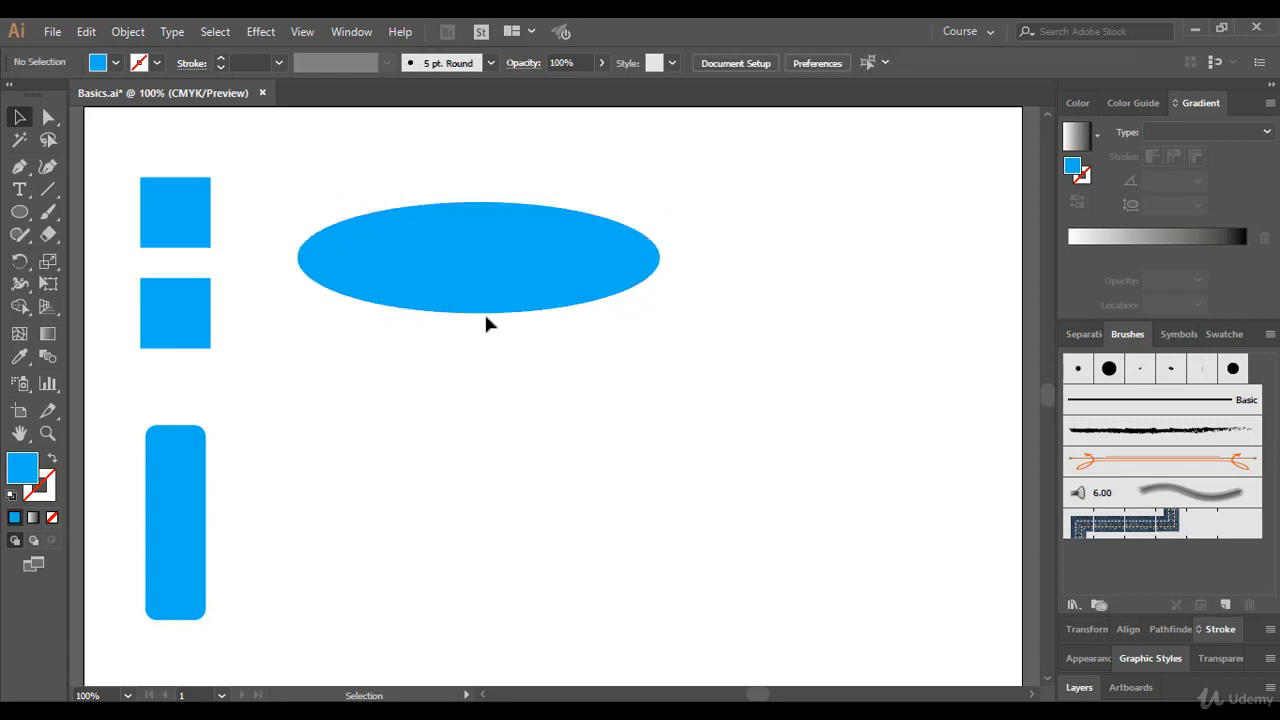
Undo the scaling of the 386 px wide ellipse and clear the selection
{"action": "left_click", "coordinate": [451, 278]}
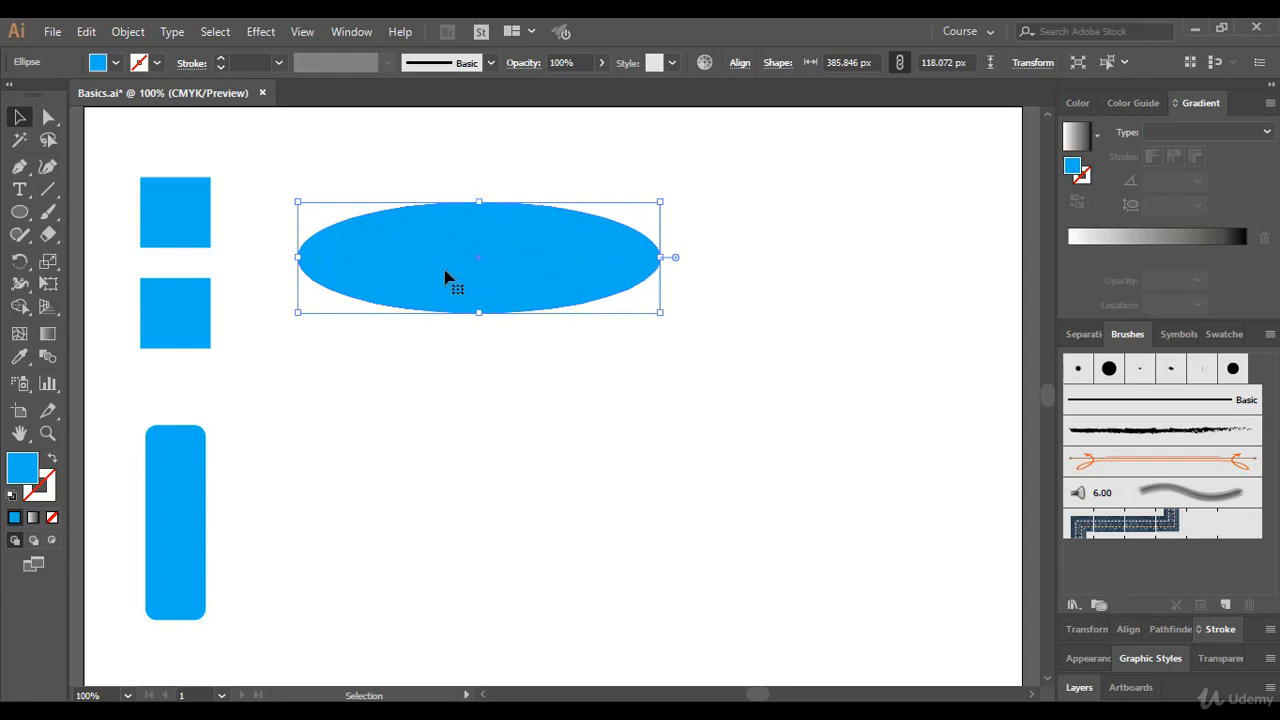
{"action": "left_click", "coordinate": [518, 430]}
{"action": "left_click", "coordinate": [520, 286]}
{"action": "left_click", "coordinate": [87, 33]}
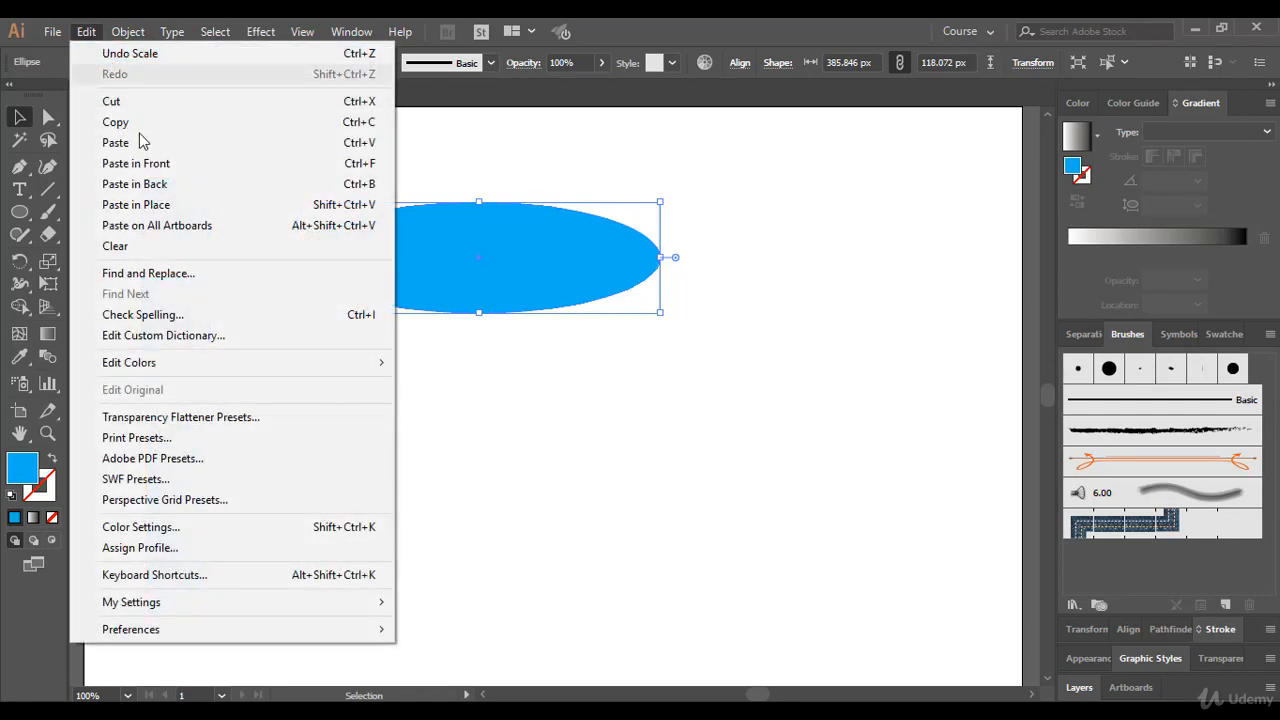
{"action": "left_click", "coordinate": [113, 62]}
{"action": "left_click", "coordinate": [457, 332]}
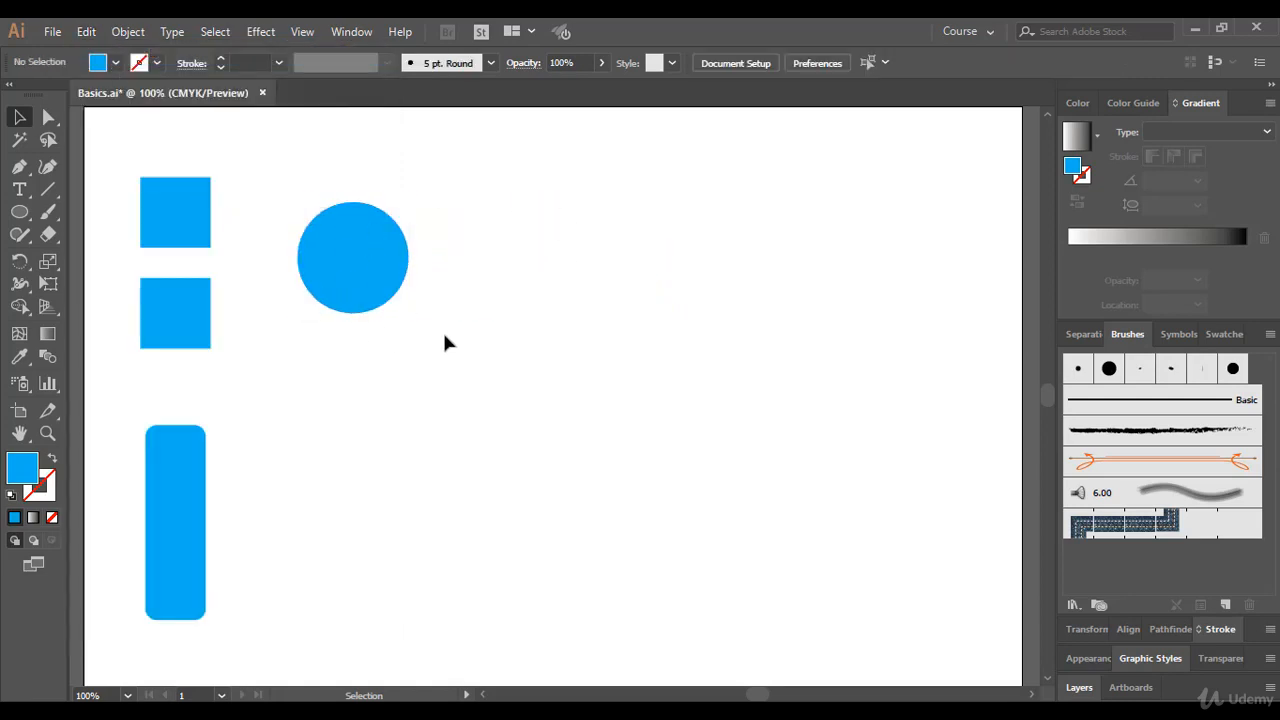
Stretch the circle horizontally again, this time into an ellipse about 296 px wide
{"action": "left_click", "coordinate": [366, 284]}
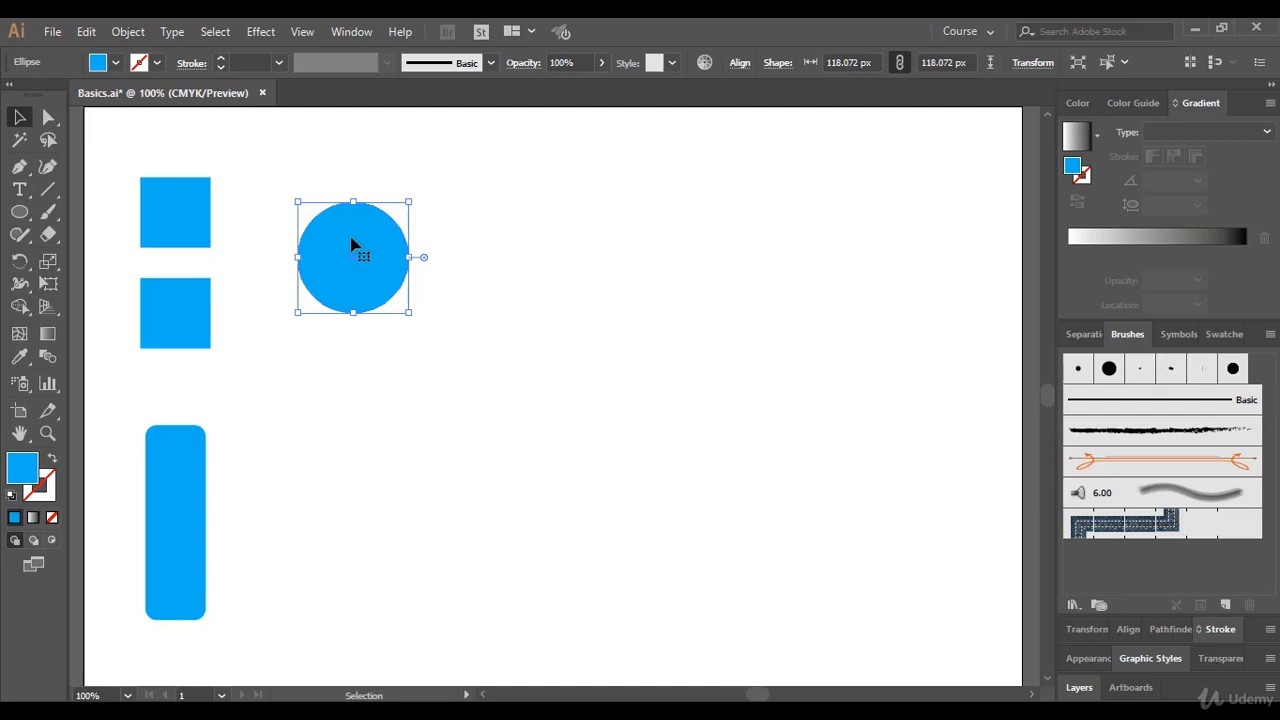
{"action": "left_click", "coordinate": [351, 391]}
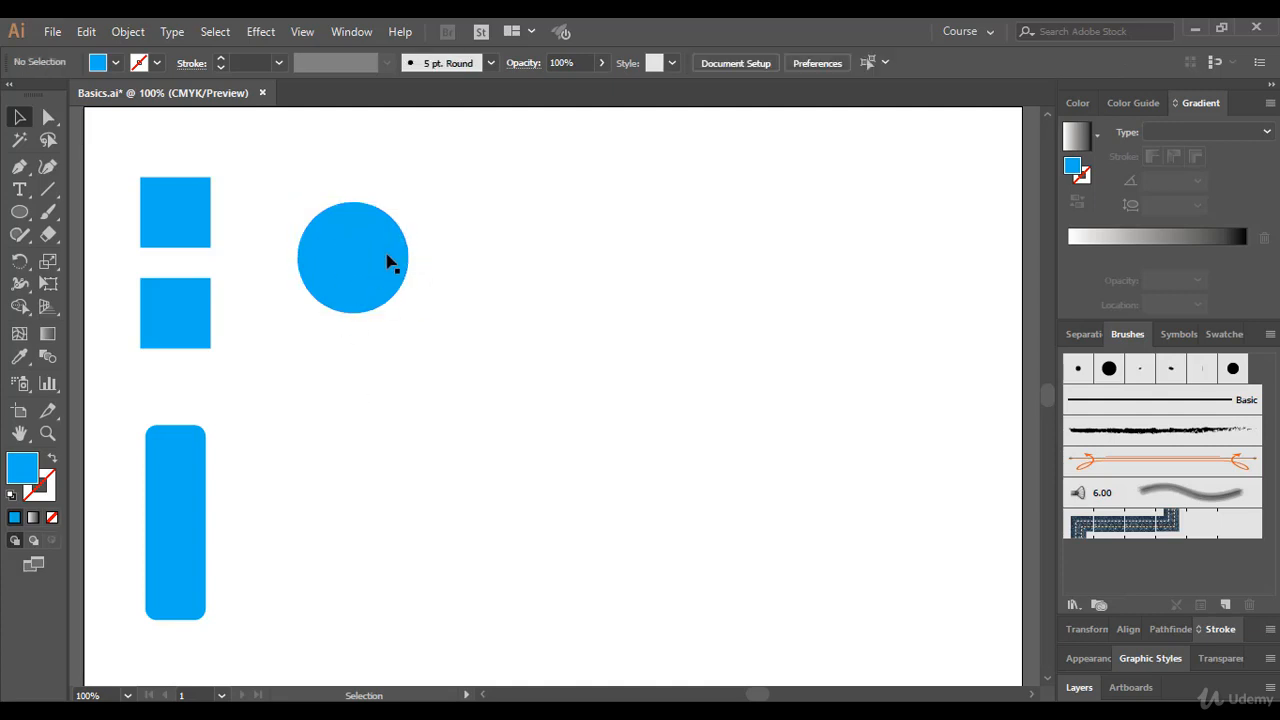
{"action": "left_click", "coordinate": [384, 260]}
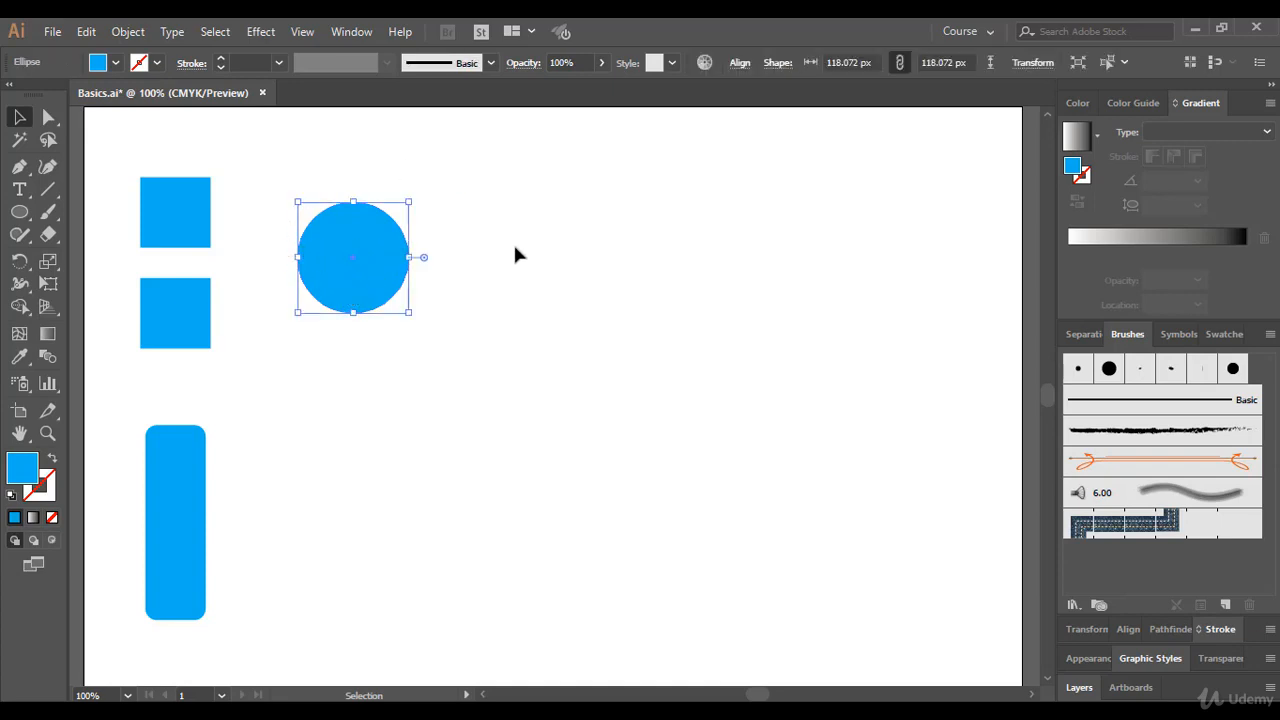
{"action": "left_click", "coordinate": [351, 375]}
{"action": "left_click", "coordinate": [373, 274]}
{"action": "left_click_drag", "start_coordinate": [411, 261], "coordinate": [574, 259]}
{"action": "left_click", "coordinate": [562, 297]}
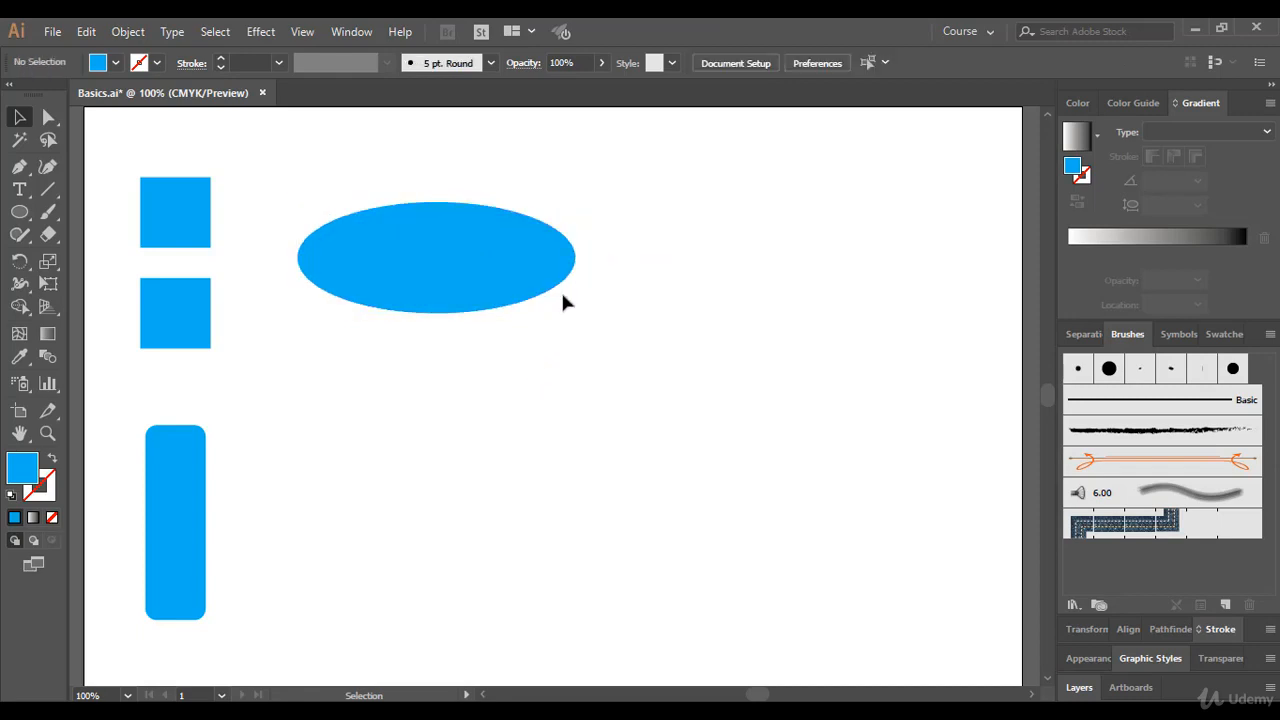
Undo the scaling of the 296 px wide ellipse and deselect the shape
{"action": "left_click", "coordinate": [427, 289]}
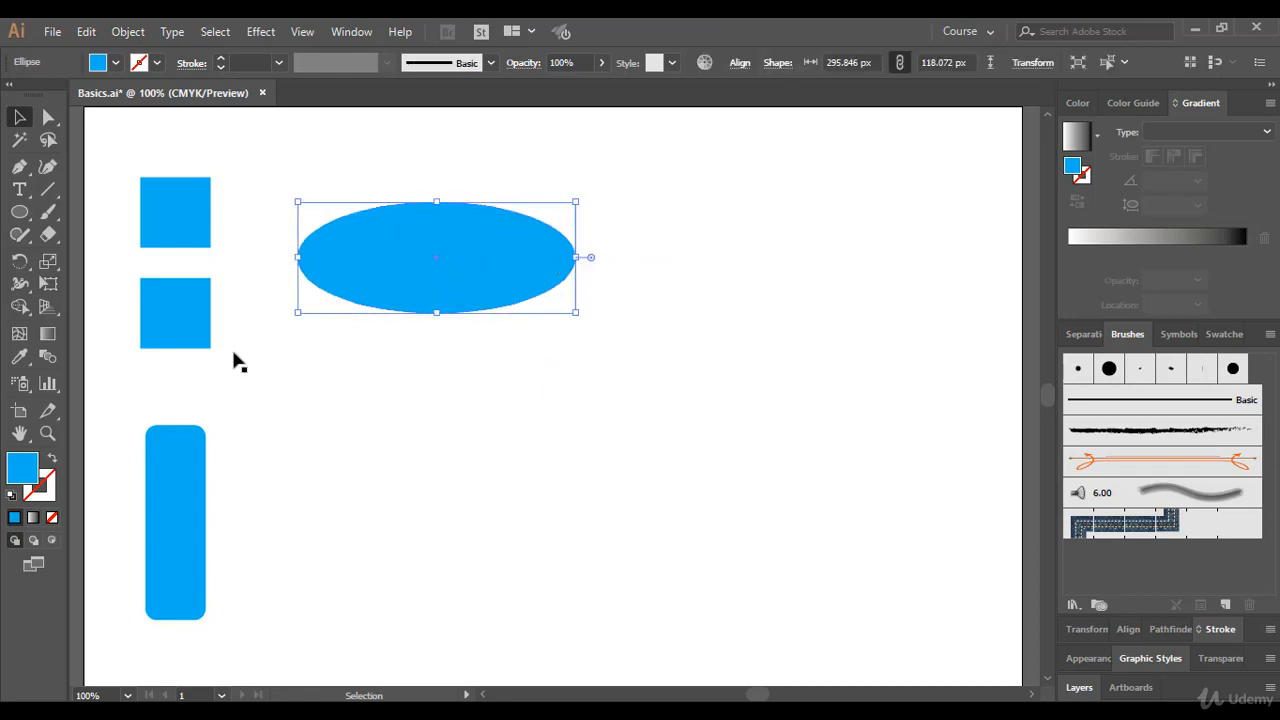
{"action": "key", "text": "ctrl+c"}
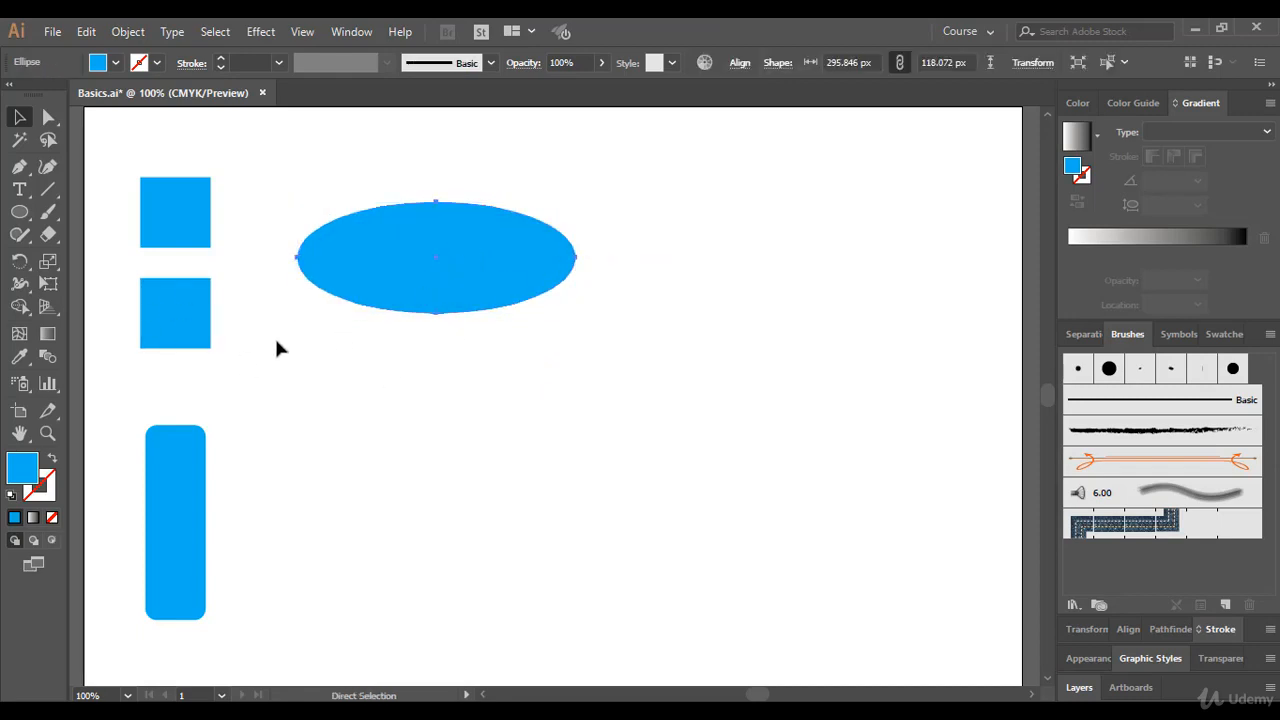
{"action": "left_click", "coordinate": [84, 33]}
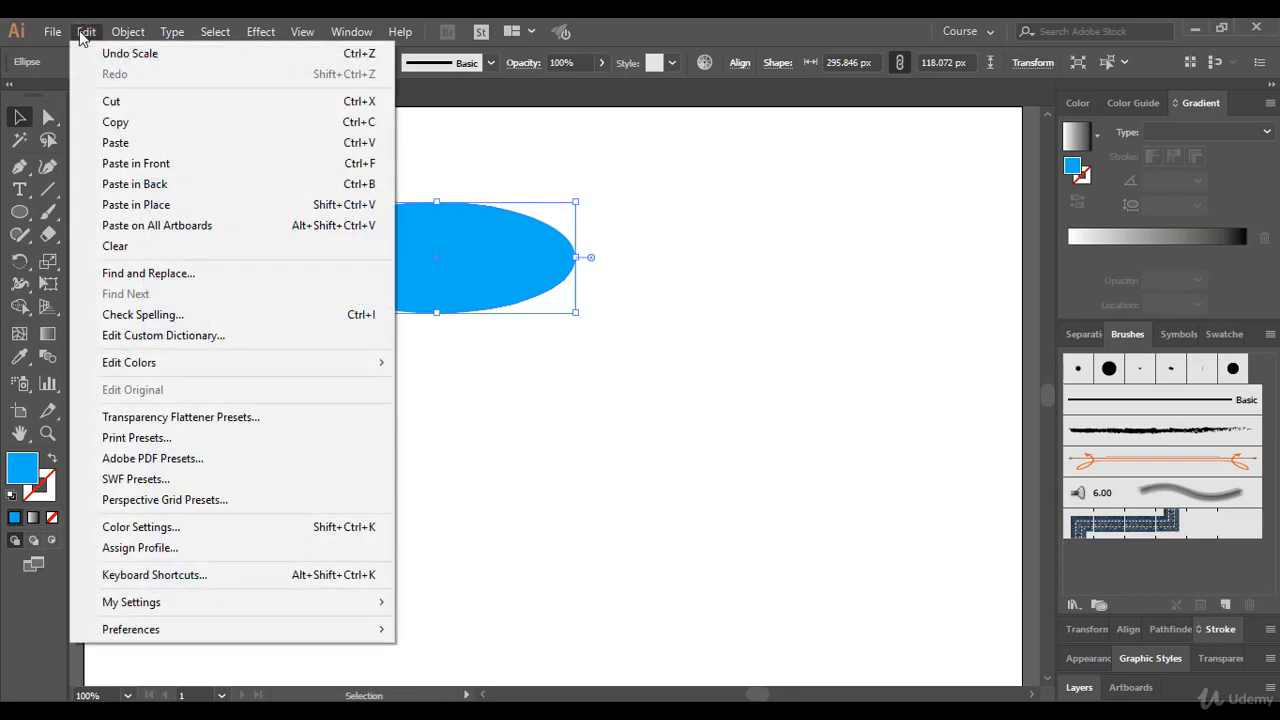
{"action": "left_click", "coordinate": [128, 52]}
{"action": "left_click", "coordinate": [254, 387]}
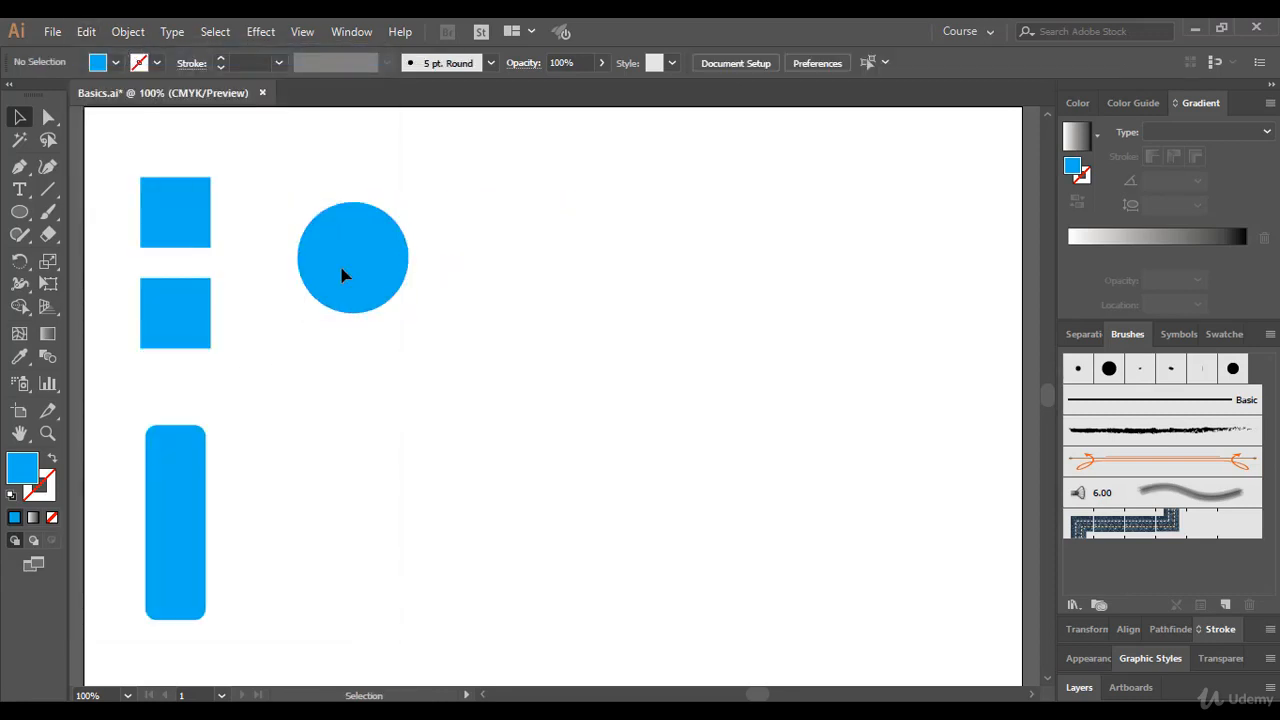
Redo the undone scaling of the circle and leave the shape deselected
{"action": "left_click", "coordinate": [342, 276]}
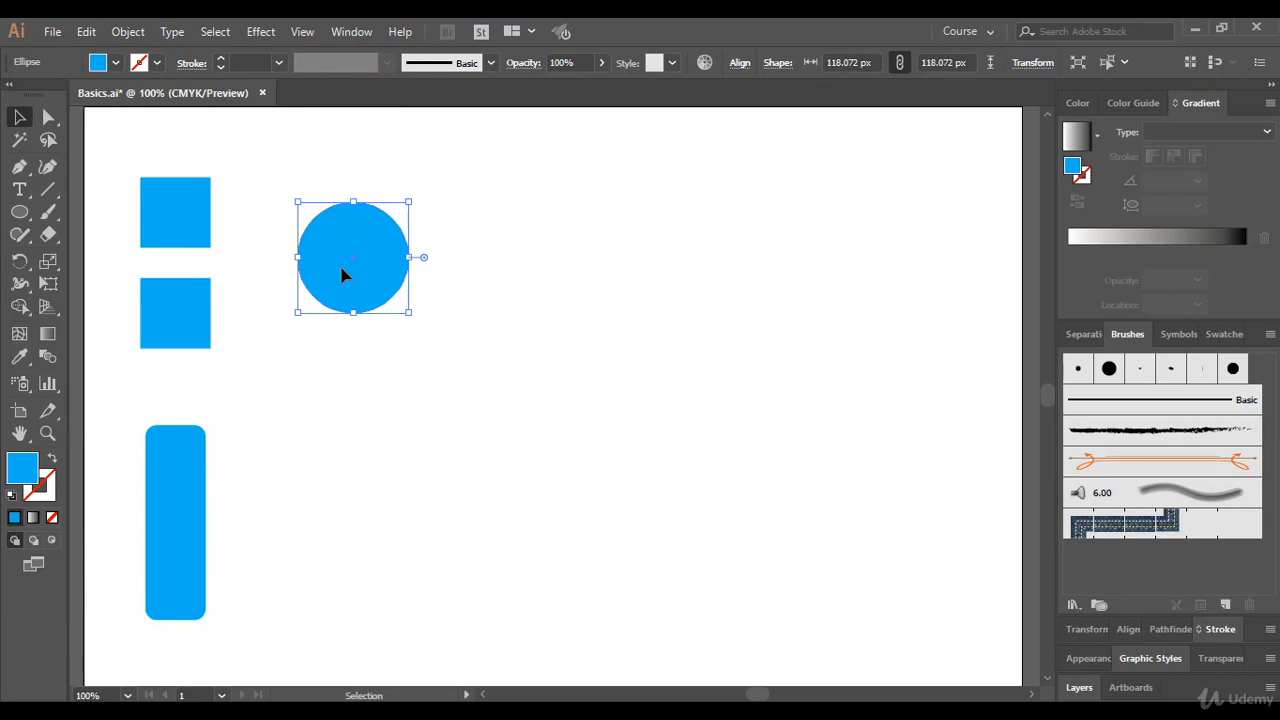
{"action": "left_click", "coordinate": [345, 320]}
{"action": "left_click", "coordinate": [341, 272]}
{"action": "left_click", "coordinate": [234, 185]}
{"action": "left_click", "coordinate": [86, 32]}
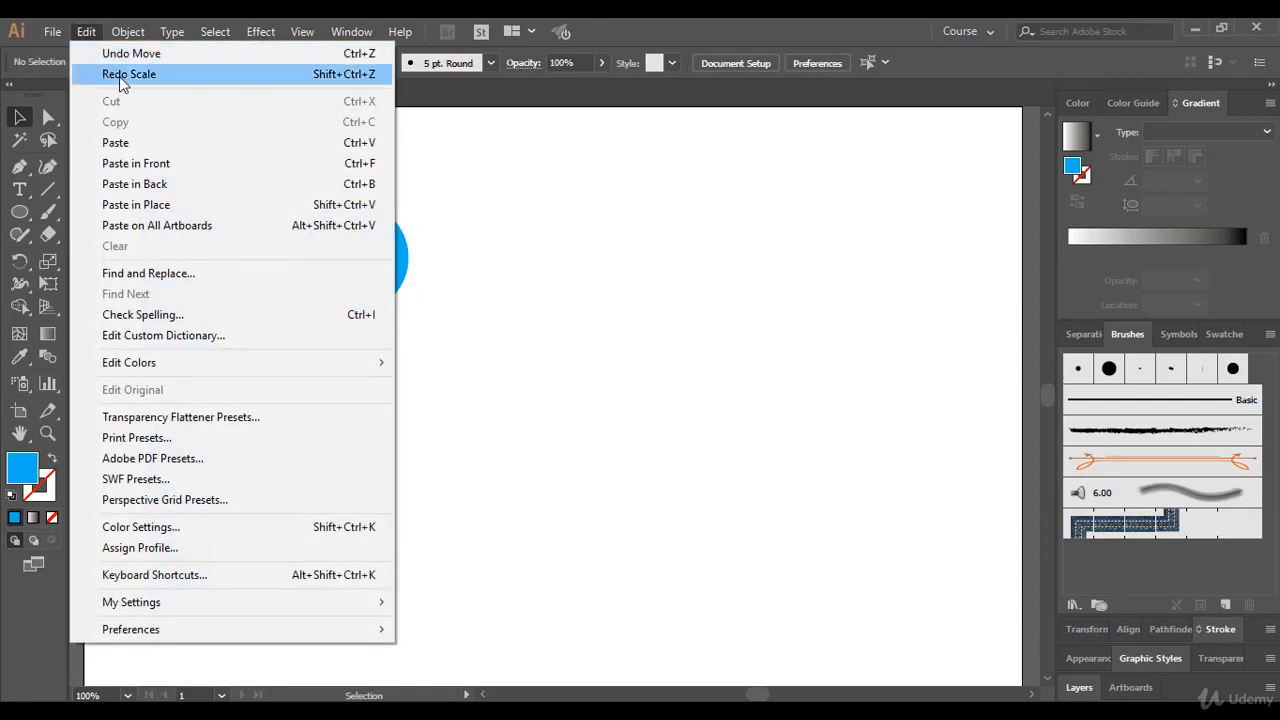
{"action": "left_click", "coordinate": [115, 84]}
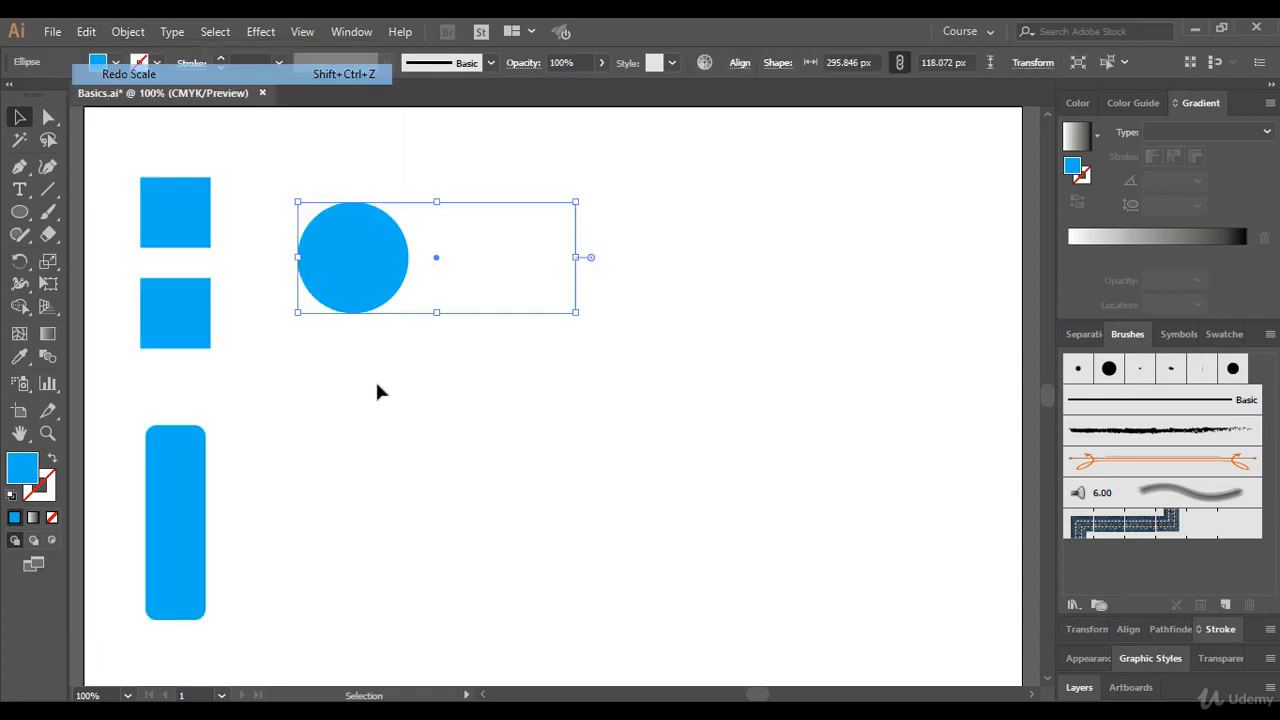
{"action": "left_click", "coordinate": [380, 390]}
{"action": "left_click", "coordinate": [416, 258]}
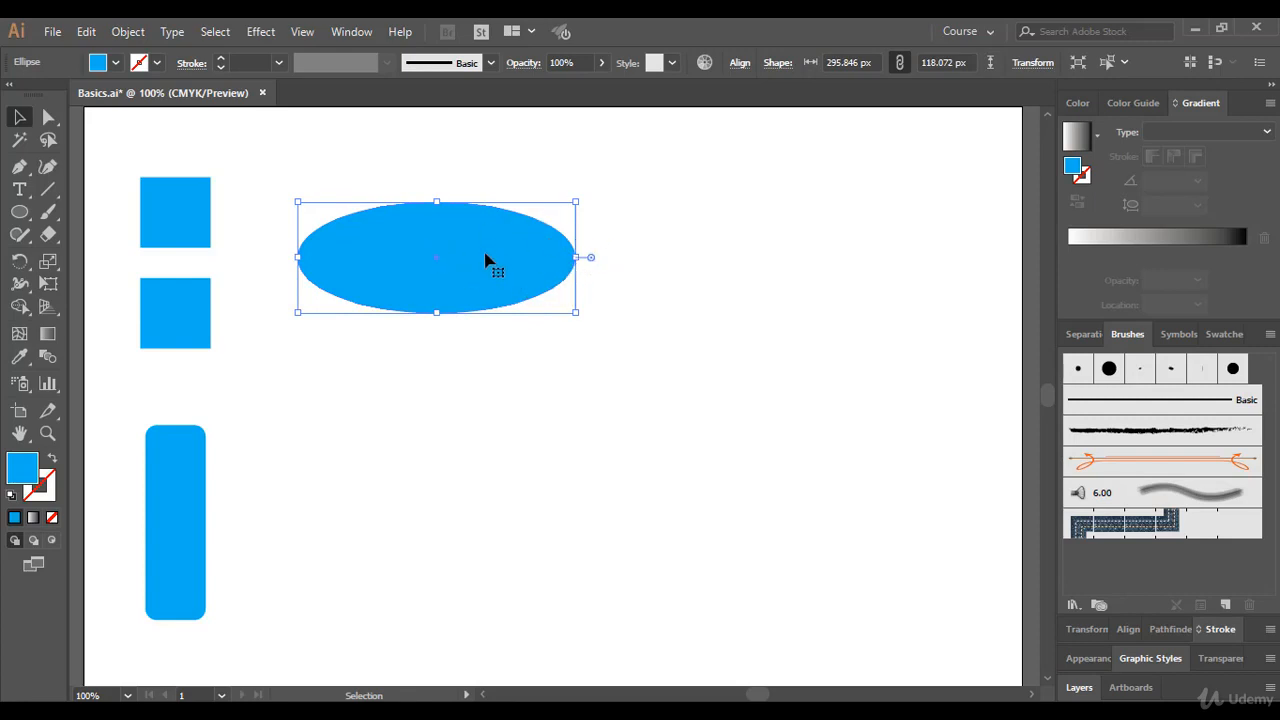
{"action": "left_click", "coordinate": [503, 383]}
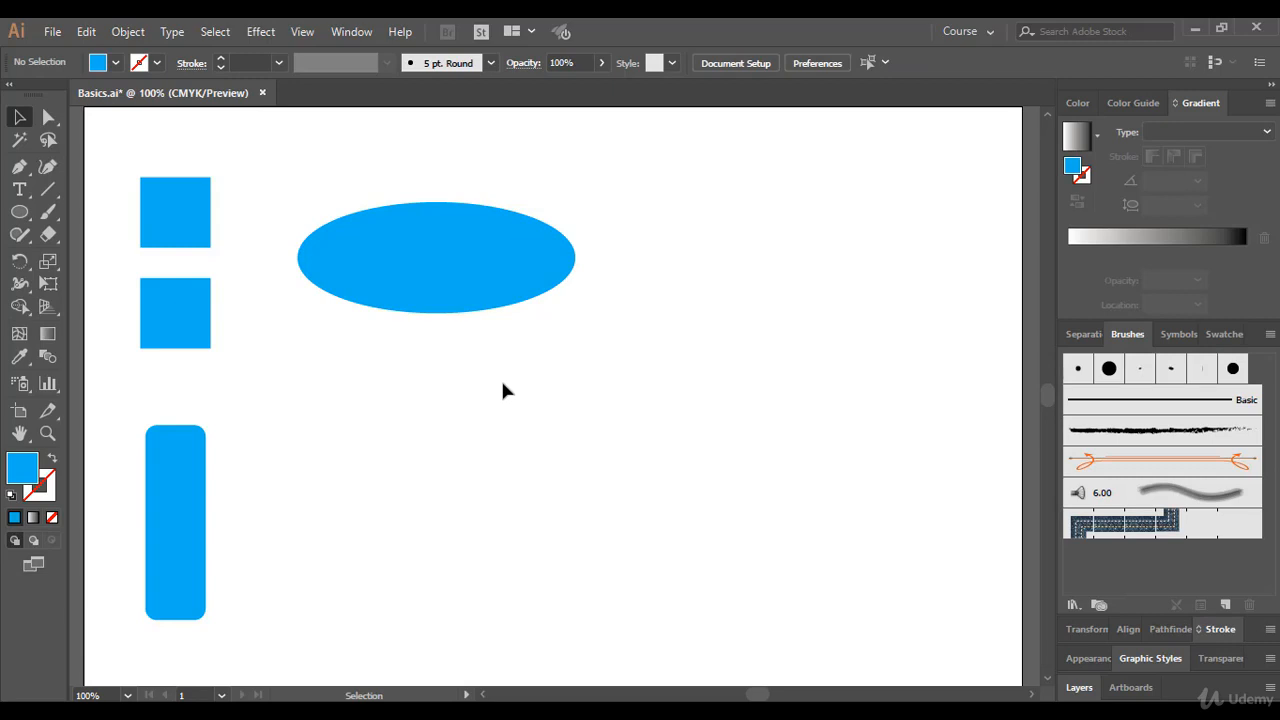
Undo the redone scaling of the ellipse and clear the selection
{"action": "key", "text": "a"}
{"action": "key", "text": "ctrl+z"}
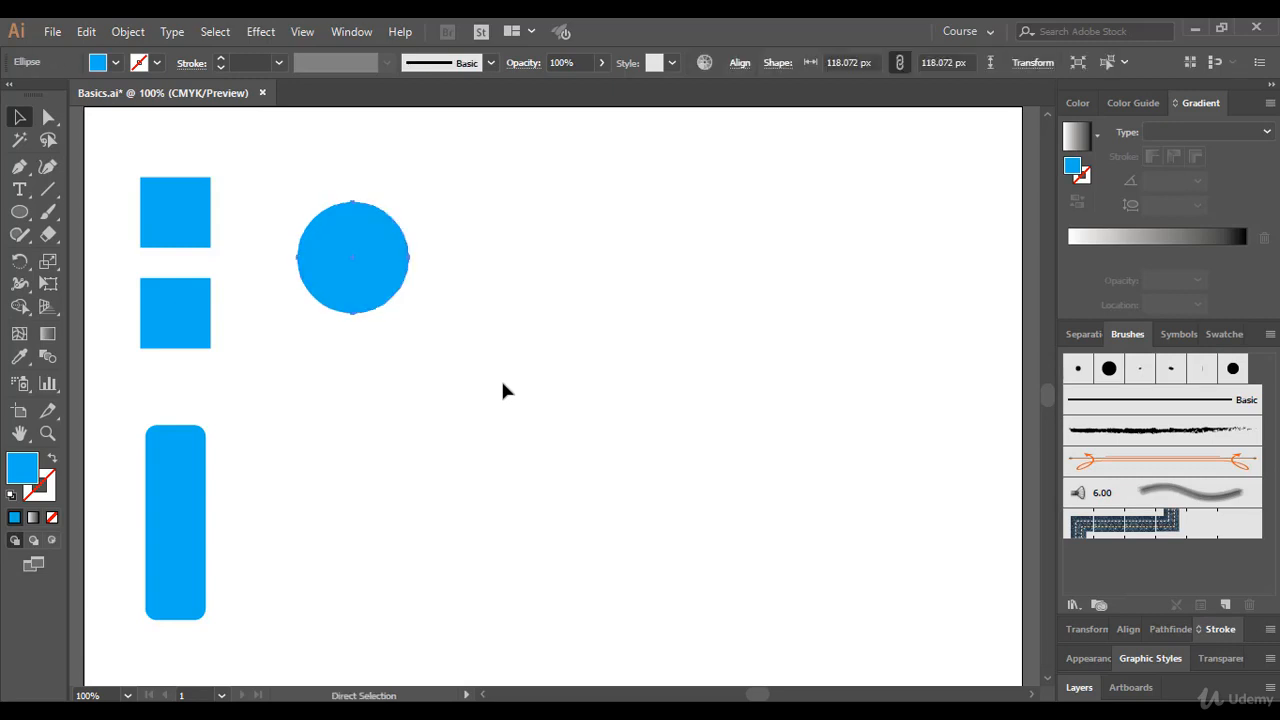
{"action": "key", "text": "v"}
{"action": "left_click", "coordinate": [495, 392]}
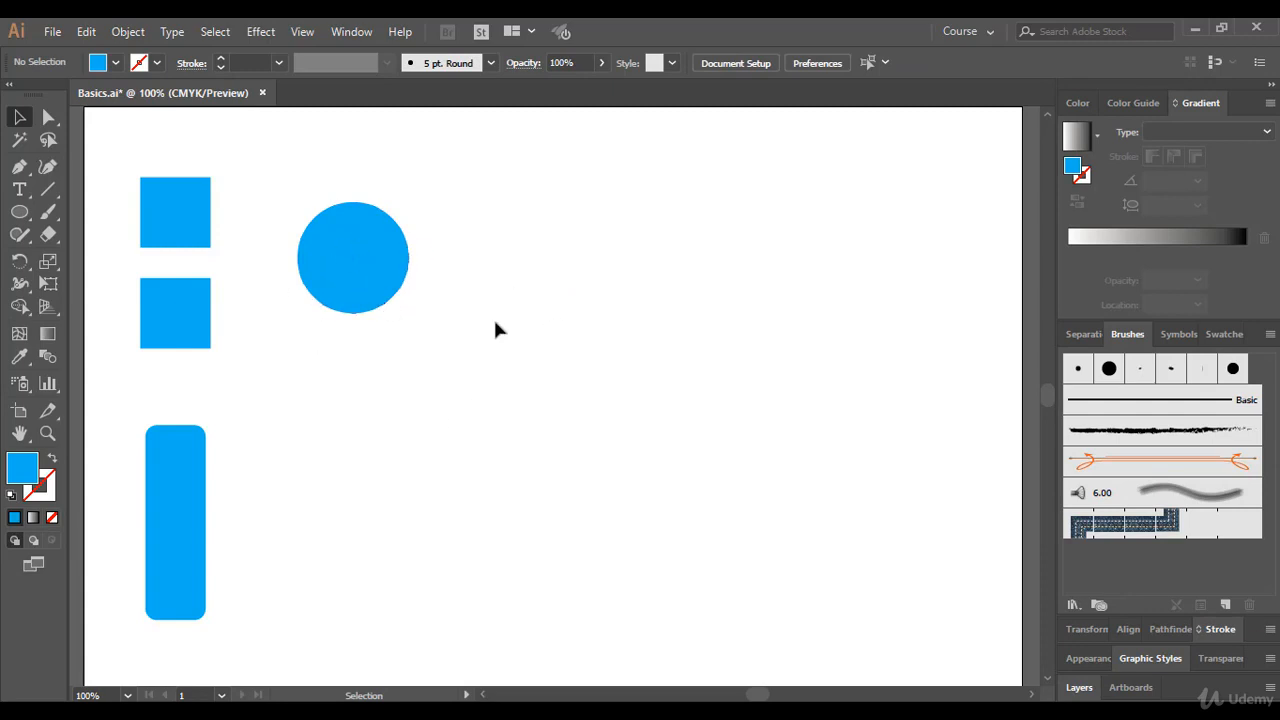
Move the blue circle to several different positions on the artboard
{"action": "left_click_drag", "start_coordinate": [458, 532], "coordinate": [520, 480]}
{"action": "left_click", "coordinate": [351, 288]}
{"action": "left_click_drag", "start_coordinate": [391, 426], "coordinate": [445, 455]}
Undo the circle's last move and check which actions can still be undone or redone
{"action": "key", "text": "a"}
{"action": "key", "text": "ctrl+z"}
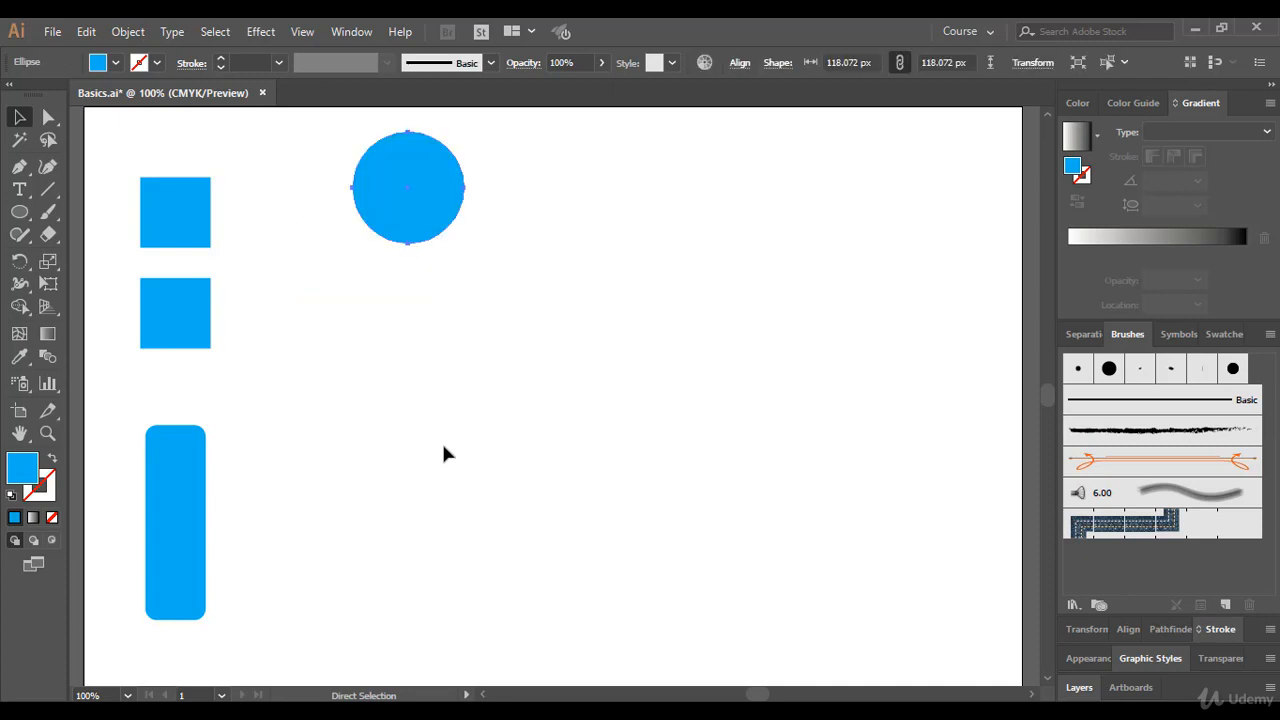
{"action": "key", "text": "v"}
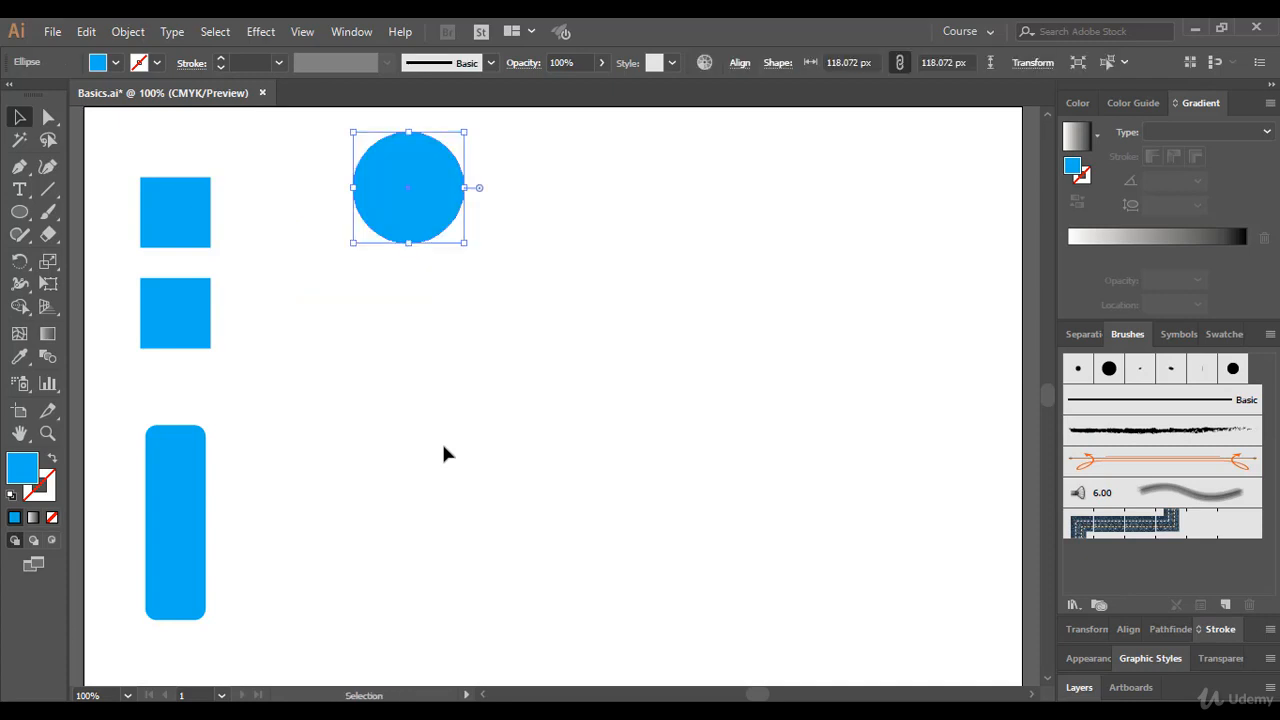
{"action": "left_click", "coordinate": [86, 31]}
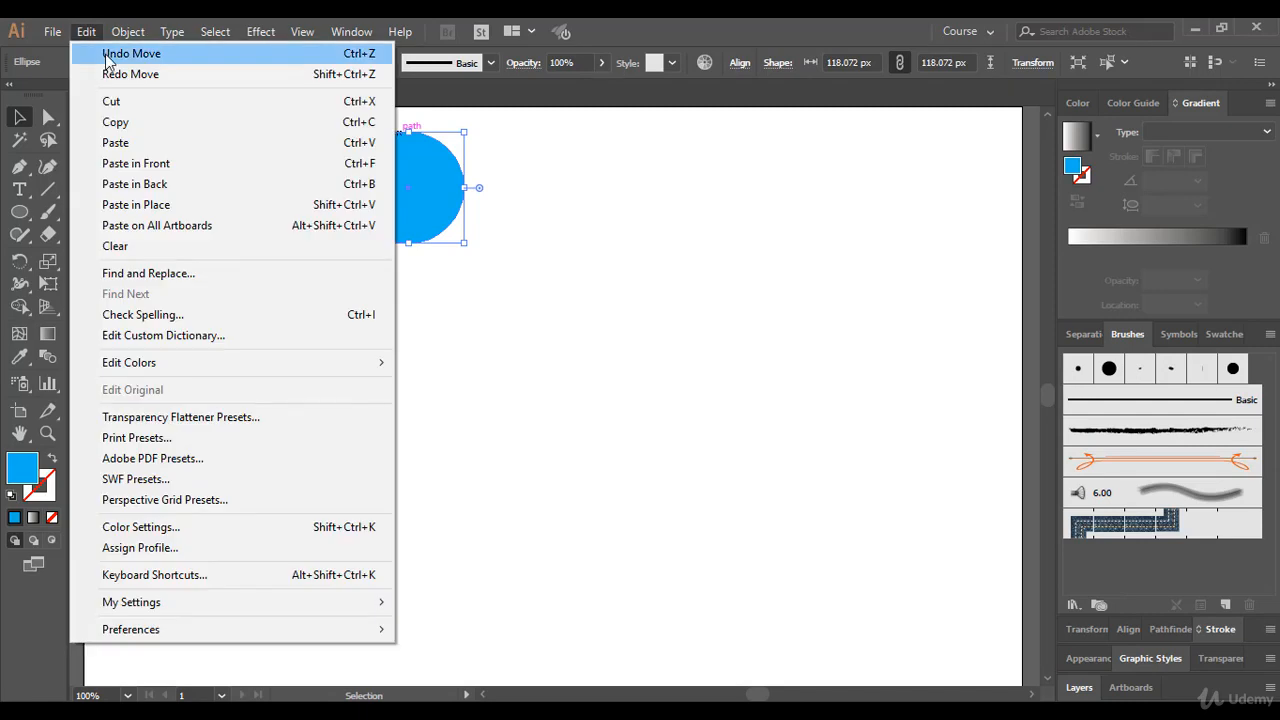
{"action": "left_click", "coordinate": [438, 412]}
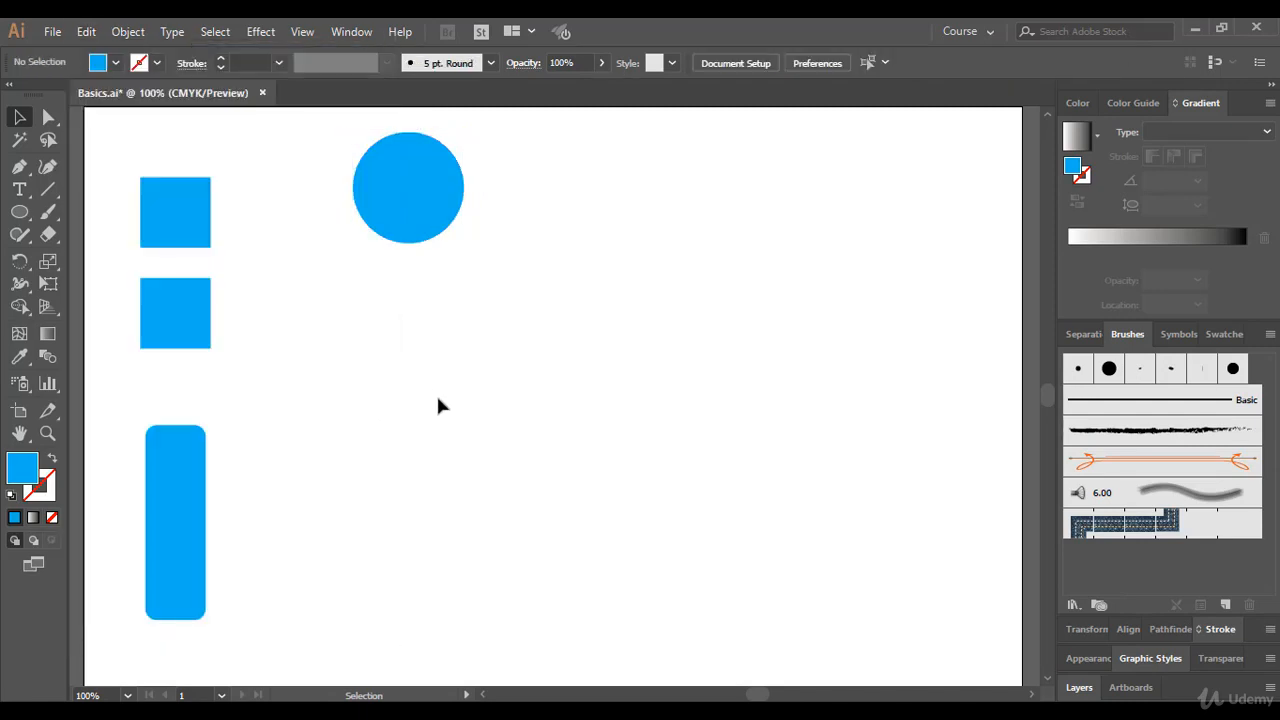
Reposition the circle beside the two squares and enlarge it to about 380 px wide and 355 px high
{"action": "left_click", "coordinate": [396, 177]}
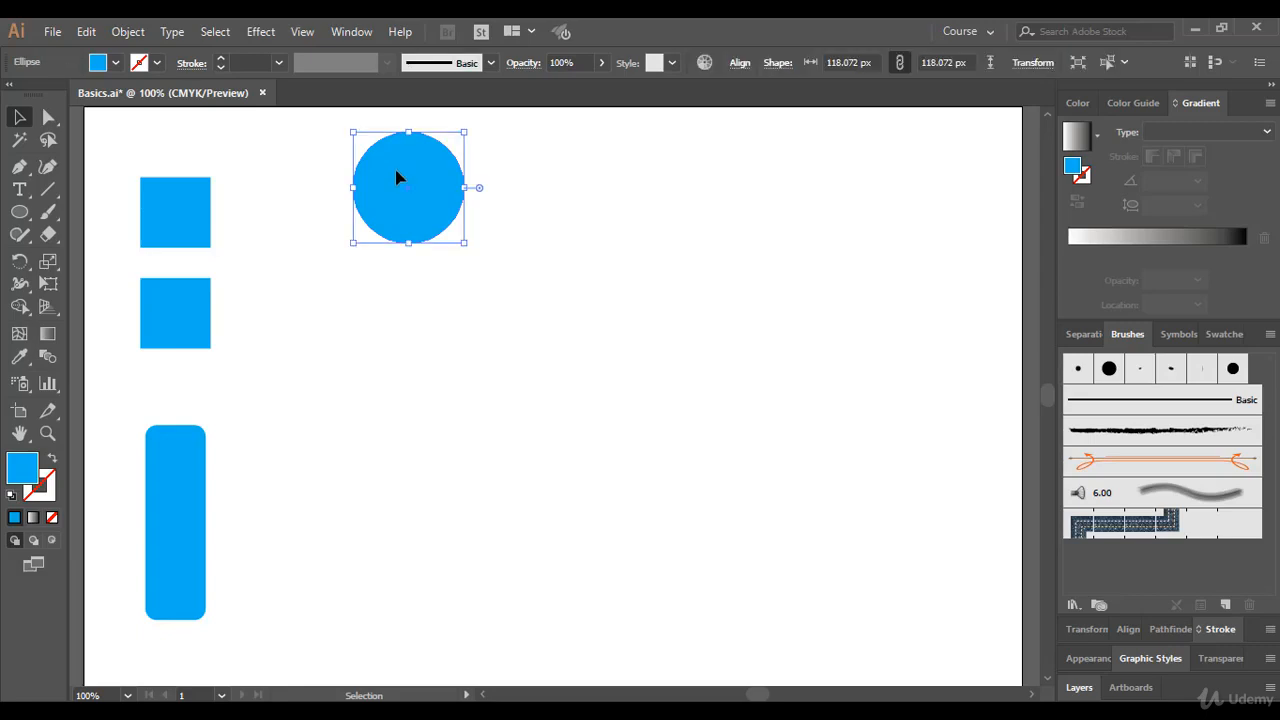
{"action": "left_click_drag", "start_coordinate": [396, 177], "coordinate": [702, 258]}
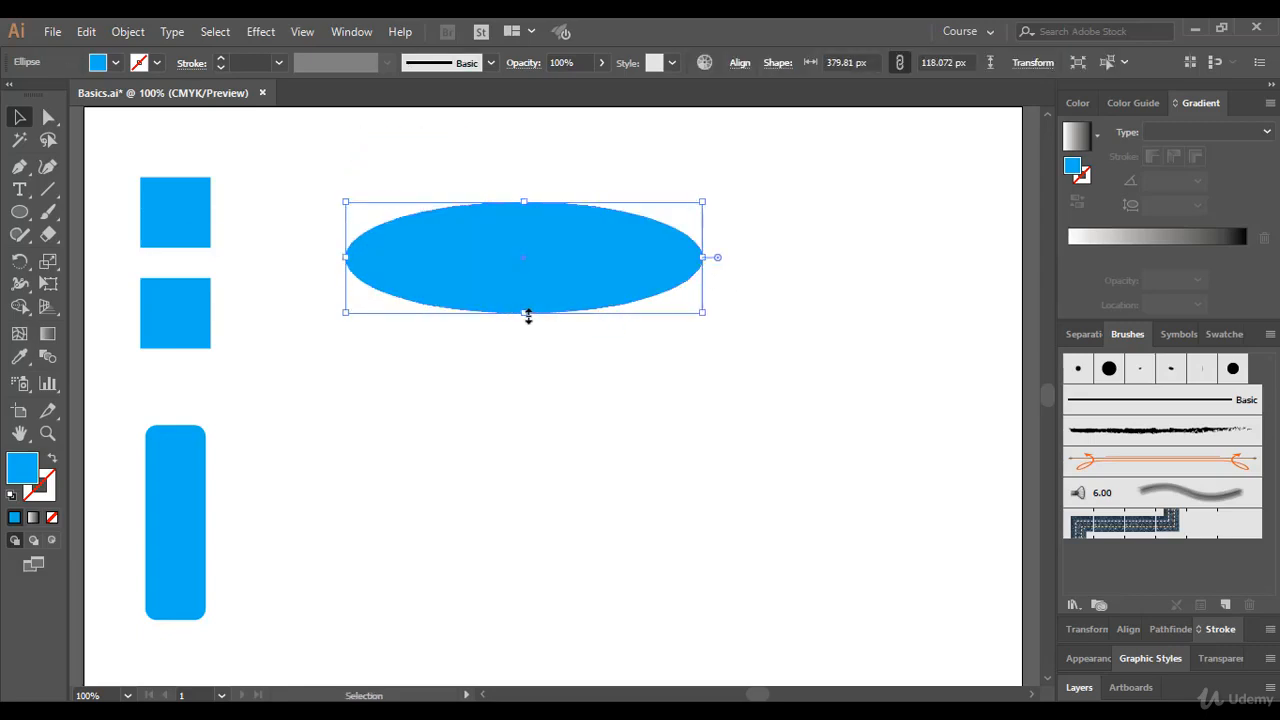
{"action": "left_click_drag", "start_coordinate": [524, 353], "coordinate": [527, 583]}
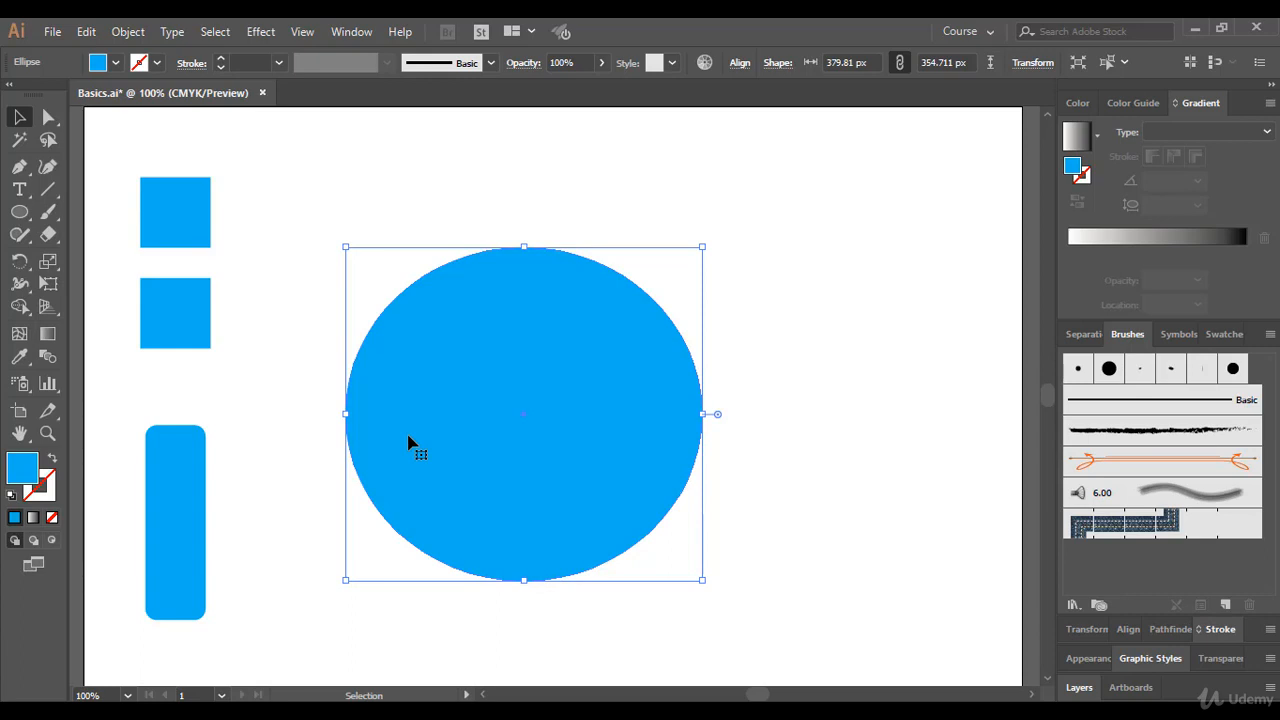
Undo the latest changes to the ellipse step by step, back through its vertical and horizontal stretching
{"action": "key", "text": "a"}
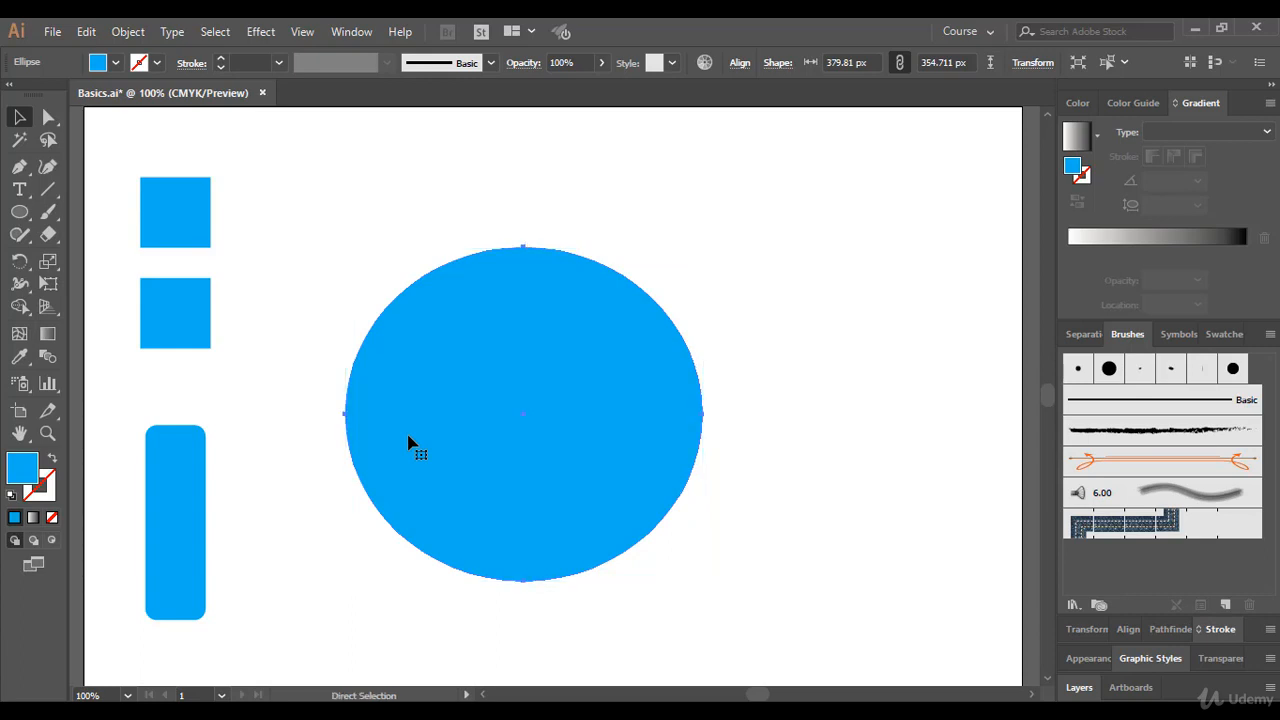
{"action": "key", "text": "ctrl+z"}
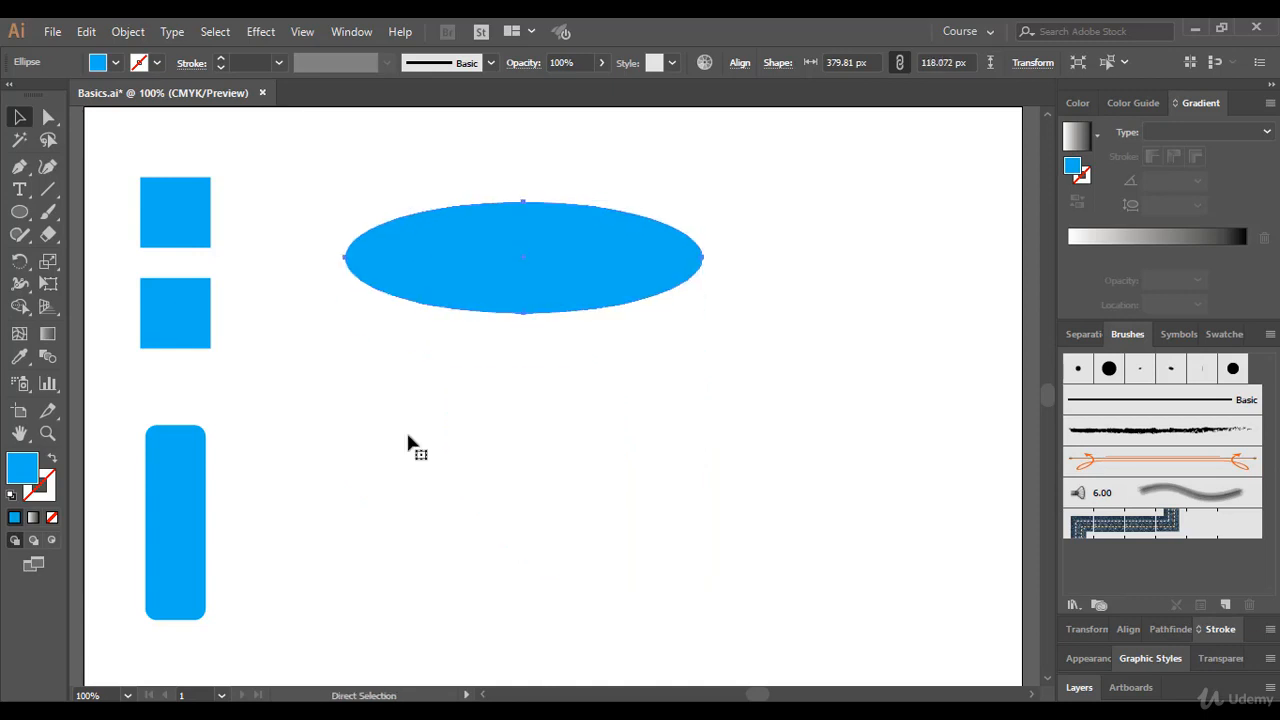
{"action": "key", "text": "ctrl+z"}
{"action": "key", "text": "v"}
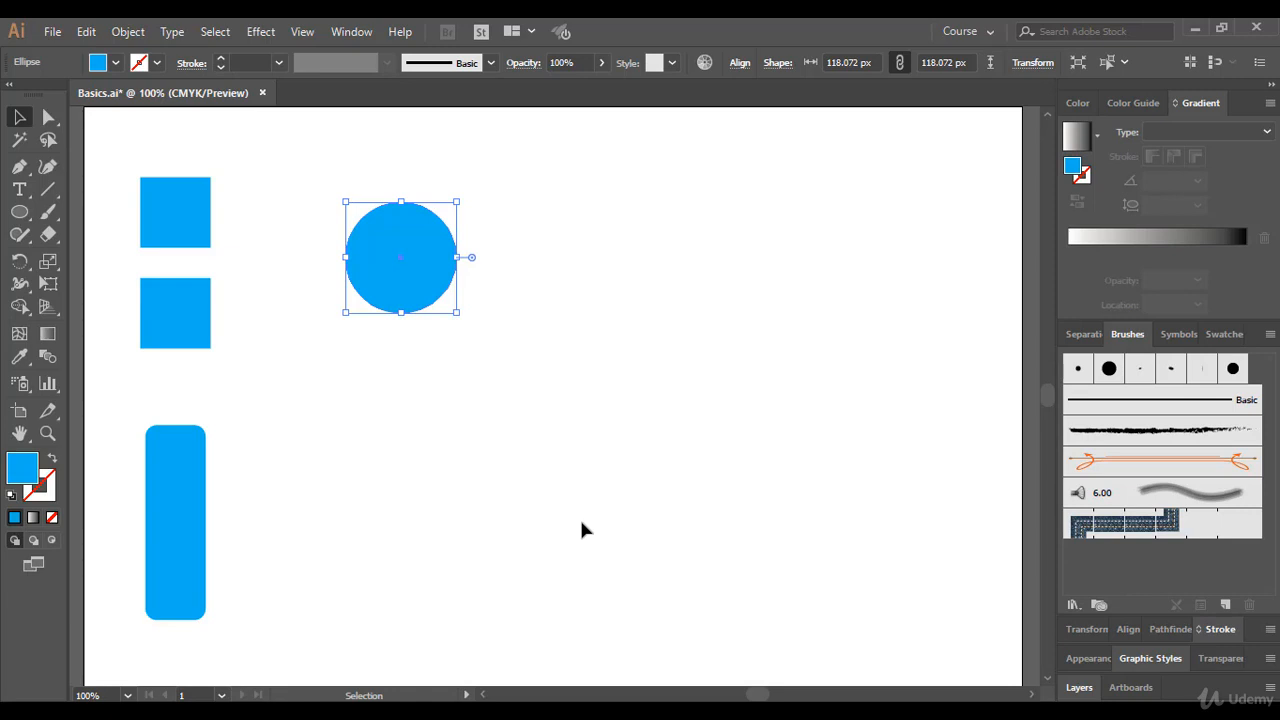
Redo the blue circle's horizontal stretch, downward move and vertical stretch one after another, and deselect it
{"action": "key", "text": "shift"}
{"action": "key", "text": "ctrl"}
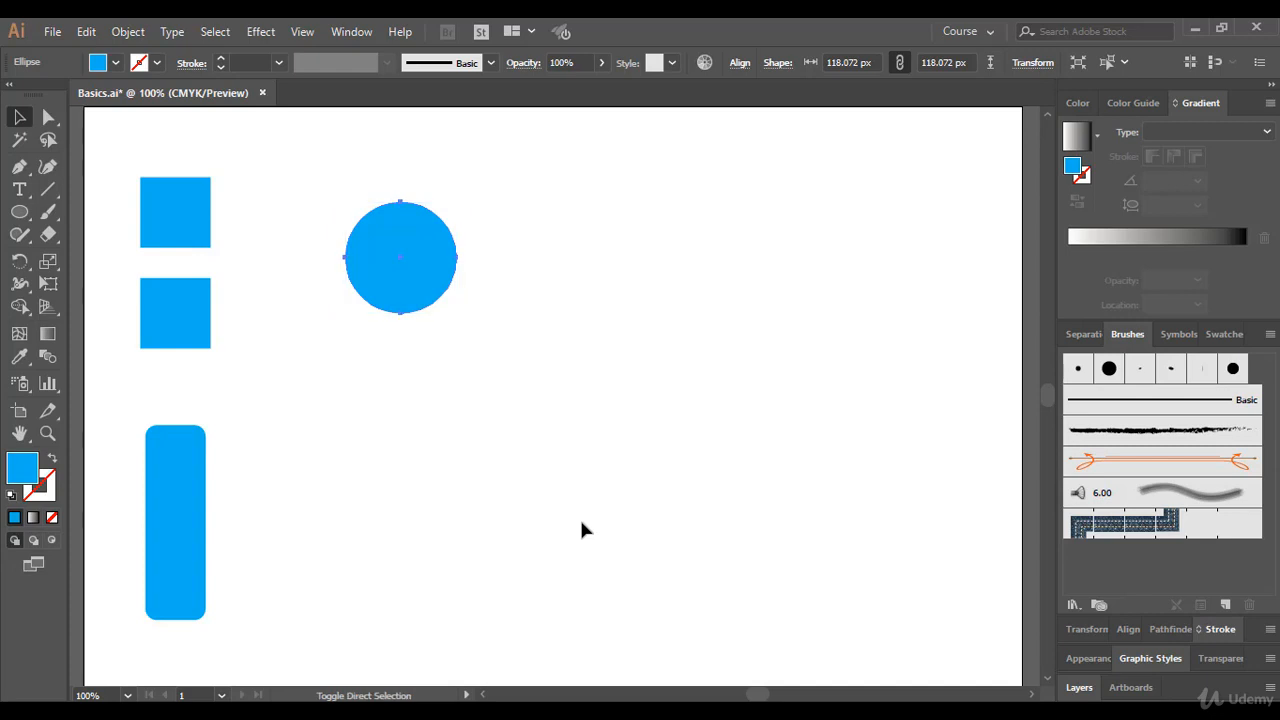
{"action": "key", "text": "ctrl+shift+z"}
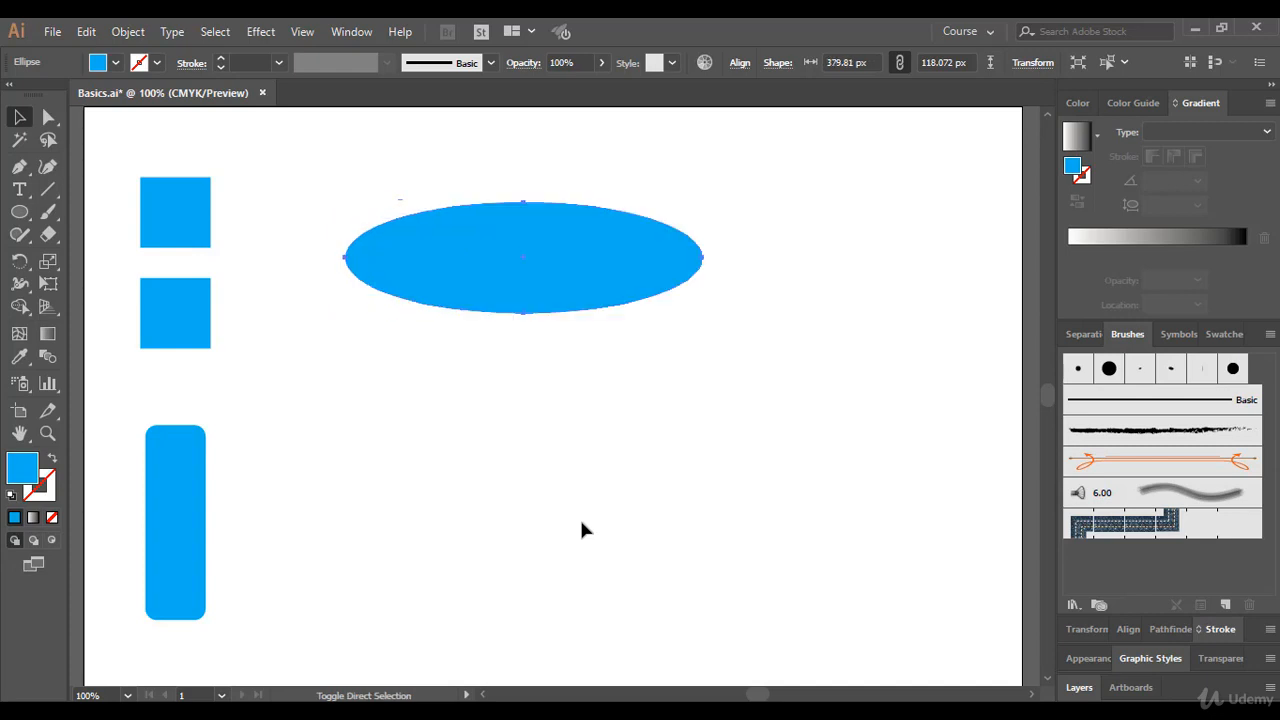
{"action": "key", "text": "ctrl+shift+z"}
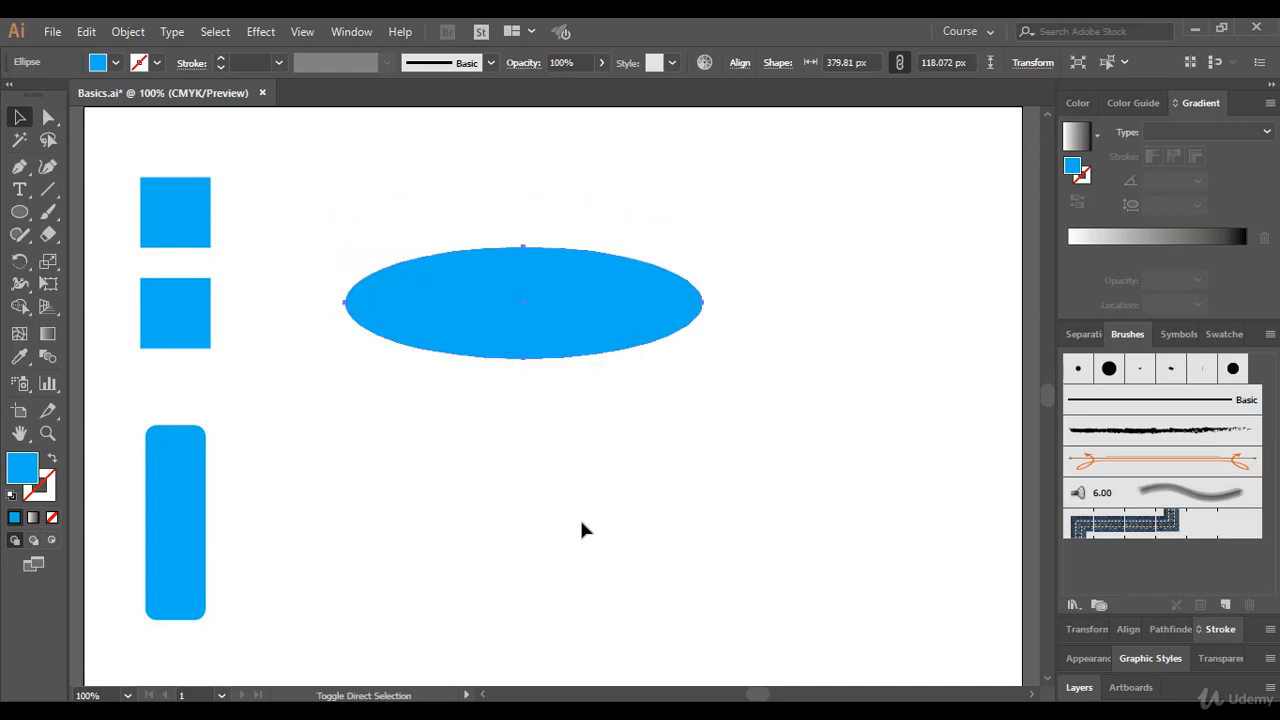
{"action": "key", "text": "ctrl+shift+z"}
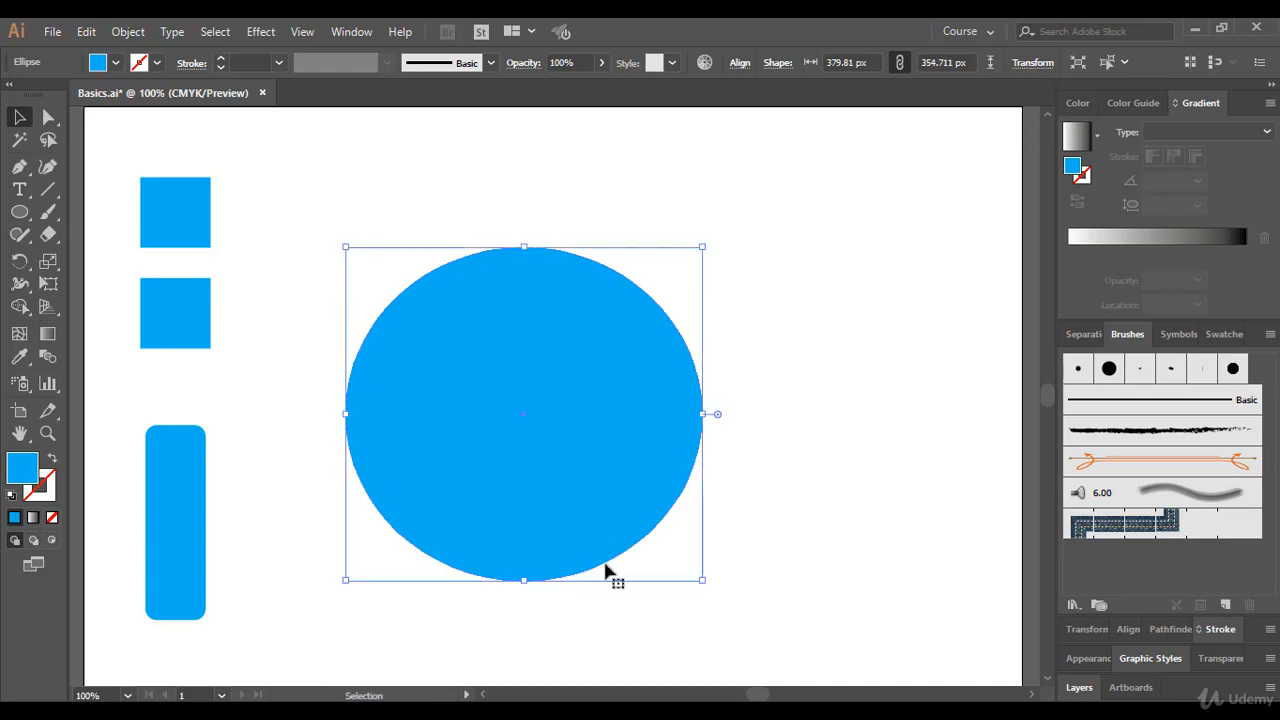
{"action": "left_click", "coordinate": [809, 559]}
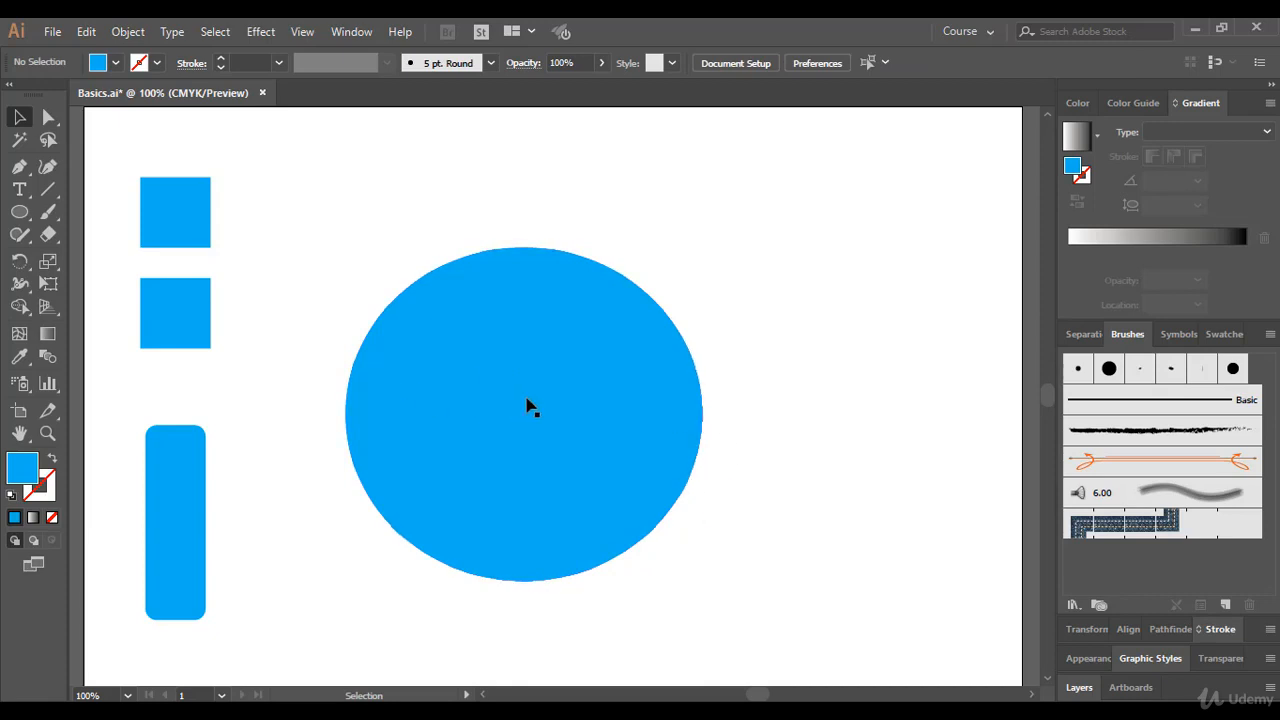
Undo the circle's vertical stretch, downward move and horizontal stretch again
{"action": "key", "text": "a"}
{"action": "key", "text": "ctrl+z"}
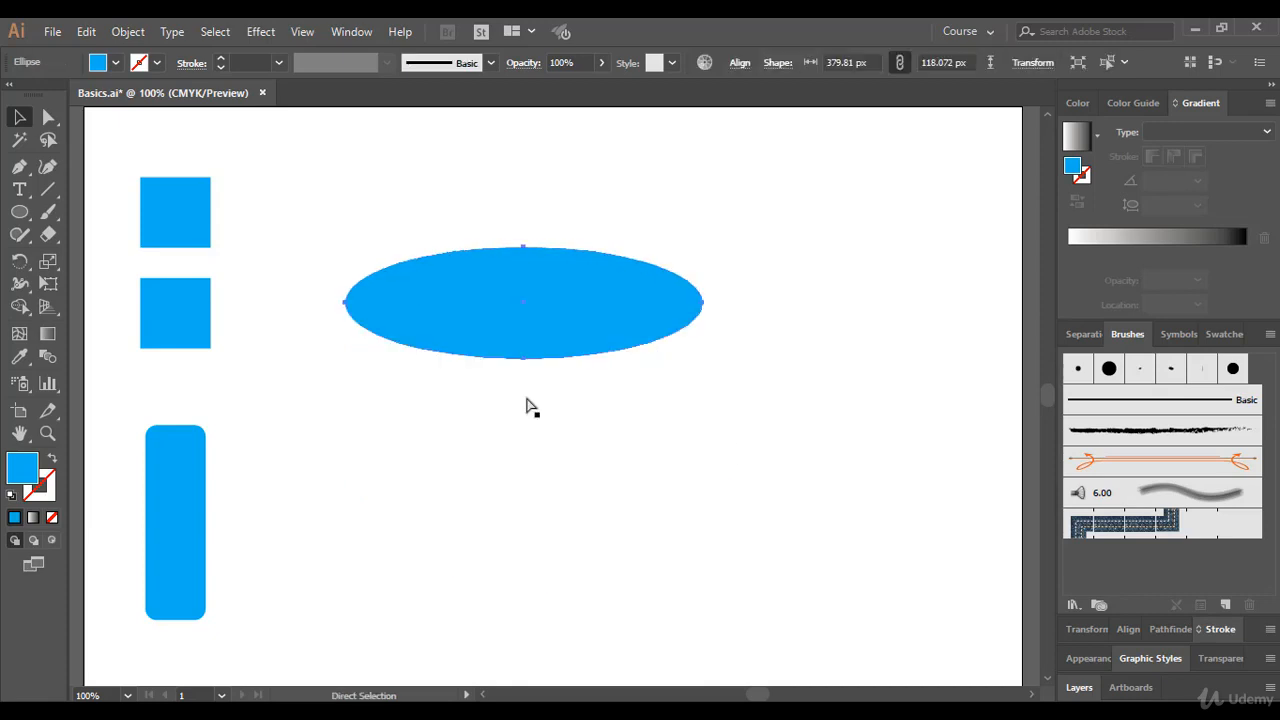
{"action": "key", "text": "ctrl+shift+z"}
{"action": "key", "text": "v"}
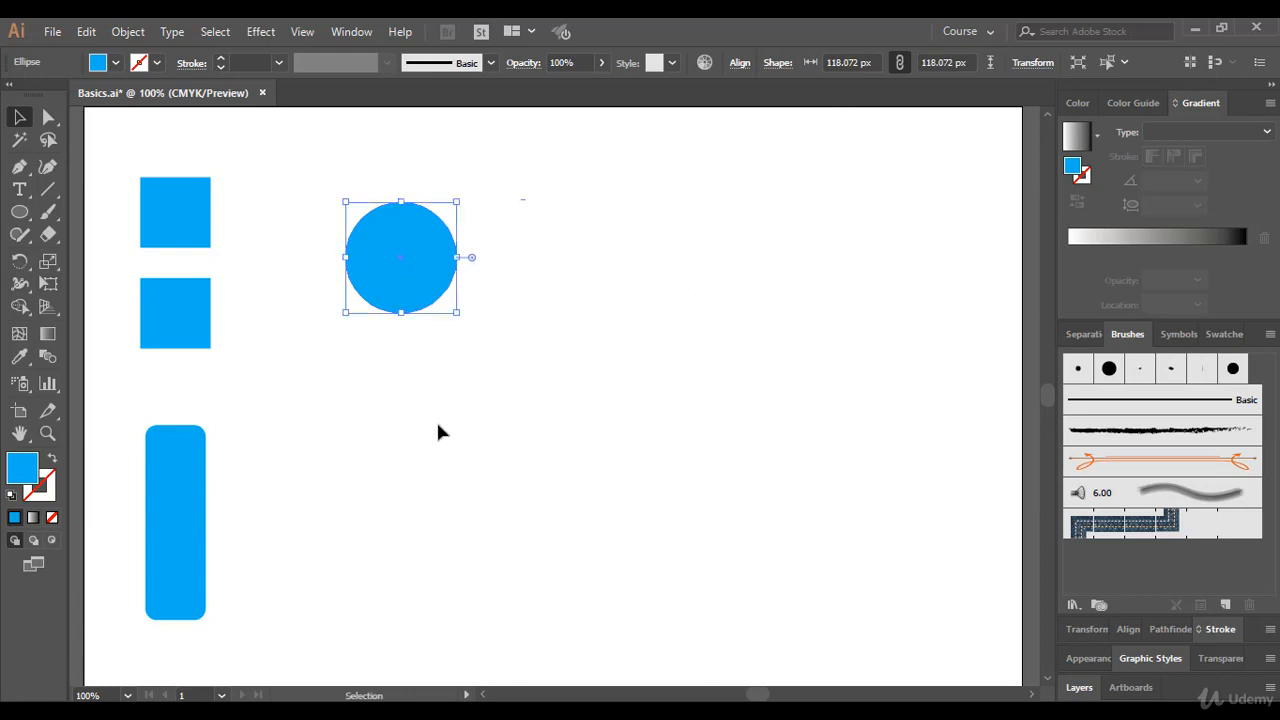
Move the blue circle slightly up and to the left, closer to the two squares, and deselect it
{"action": "left_click", "coordinate": [451, 484]}
{"action": "left_click", "coordinate": [398, 308]}
{"action": "left_click", "coordinate": [523, 400]}
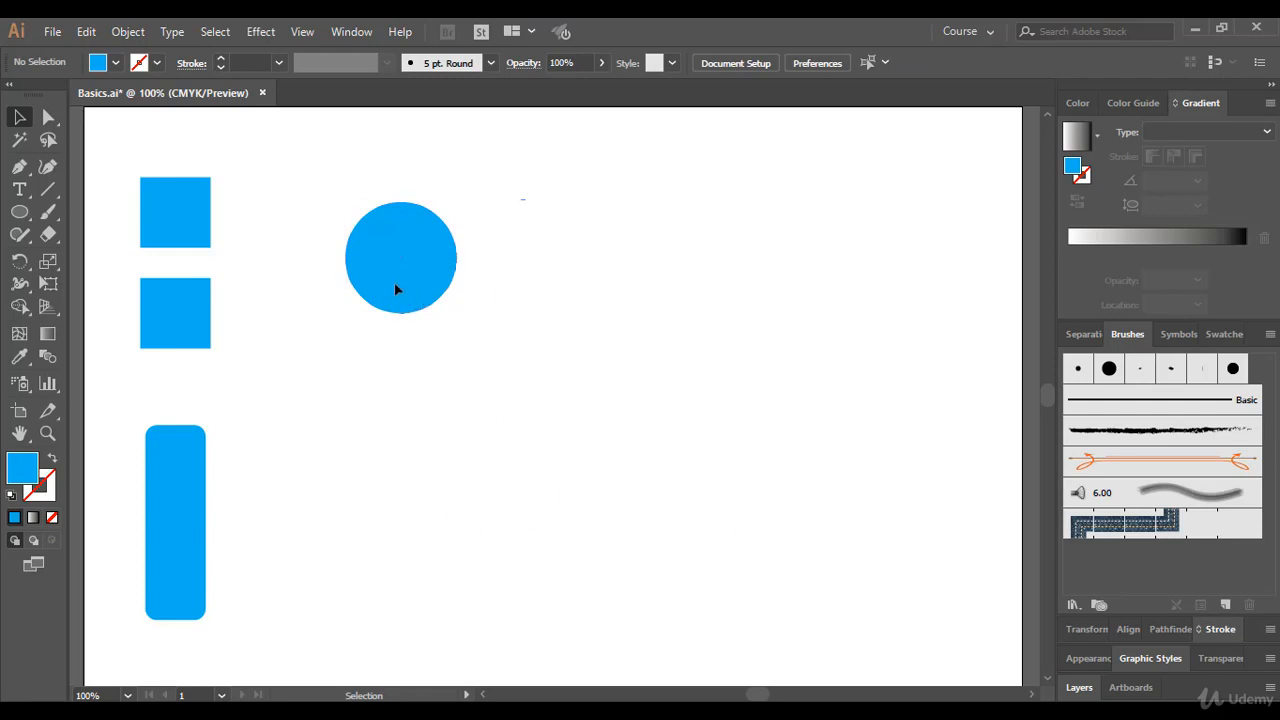
{"action": "left_click_drag", "start_coordinate": [395, 289], "coordinate": [357, 274]}
{"action": "left_click", "coordinate": [405, 362]}
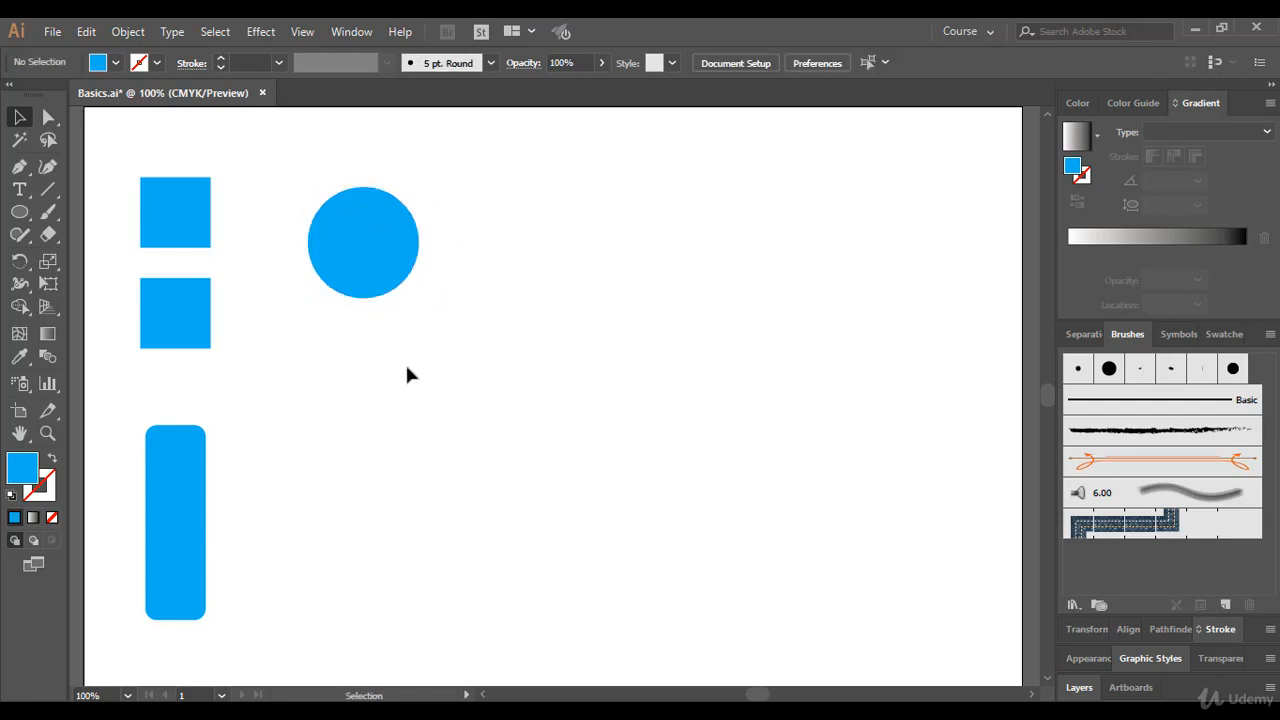
Copy the blue circle and paste a duplicate in the middle of the artboard view, then delete the duplicate
{"action": "left_click", "coordinate": [352, 250]}
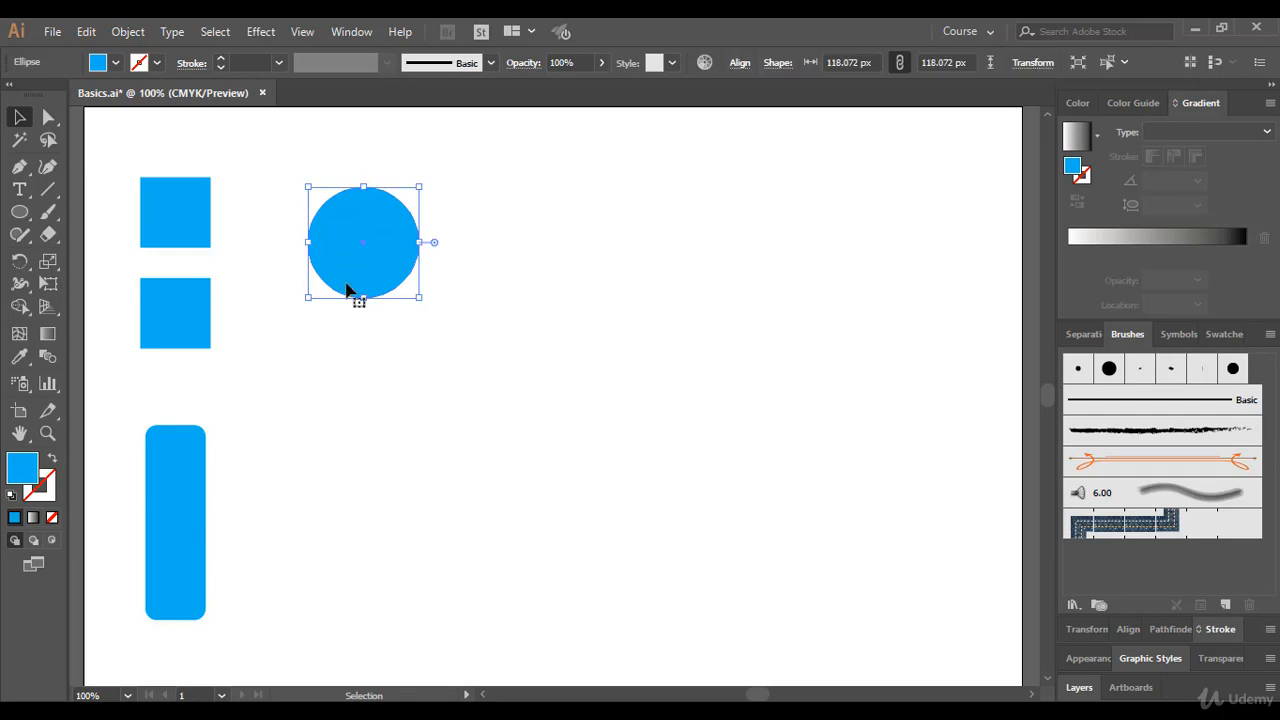
{"action": "left_click", "coordinate": [435, 405]}
{"action": "left_click", "coordinate": [380, 285]}
{"action": "key", "text": "a"}
{"action": "key", "text": "v"}
{"action": "left_click", "coordinate": [417, 406]}
{"action": "key", "text": "a"}
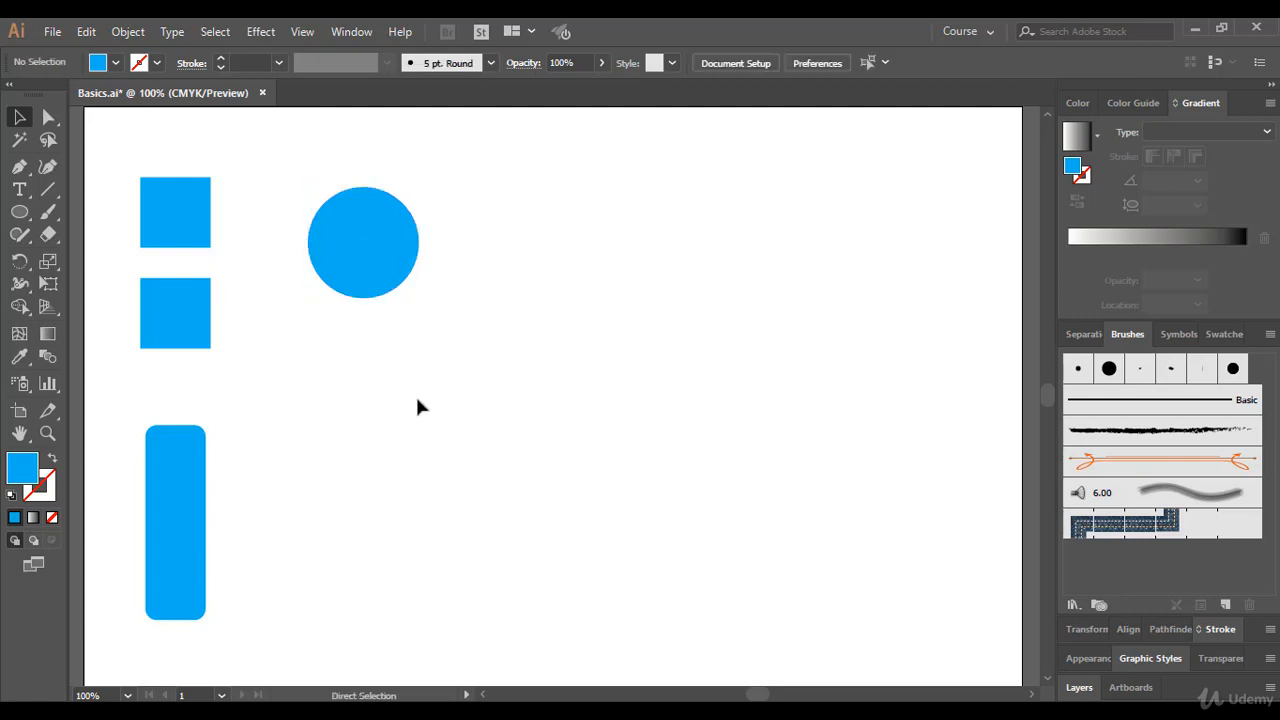
{"action": "key", "text": "ctrl+v"}
{"action": "key", "text": "v"}
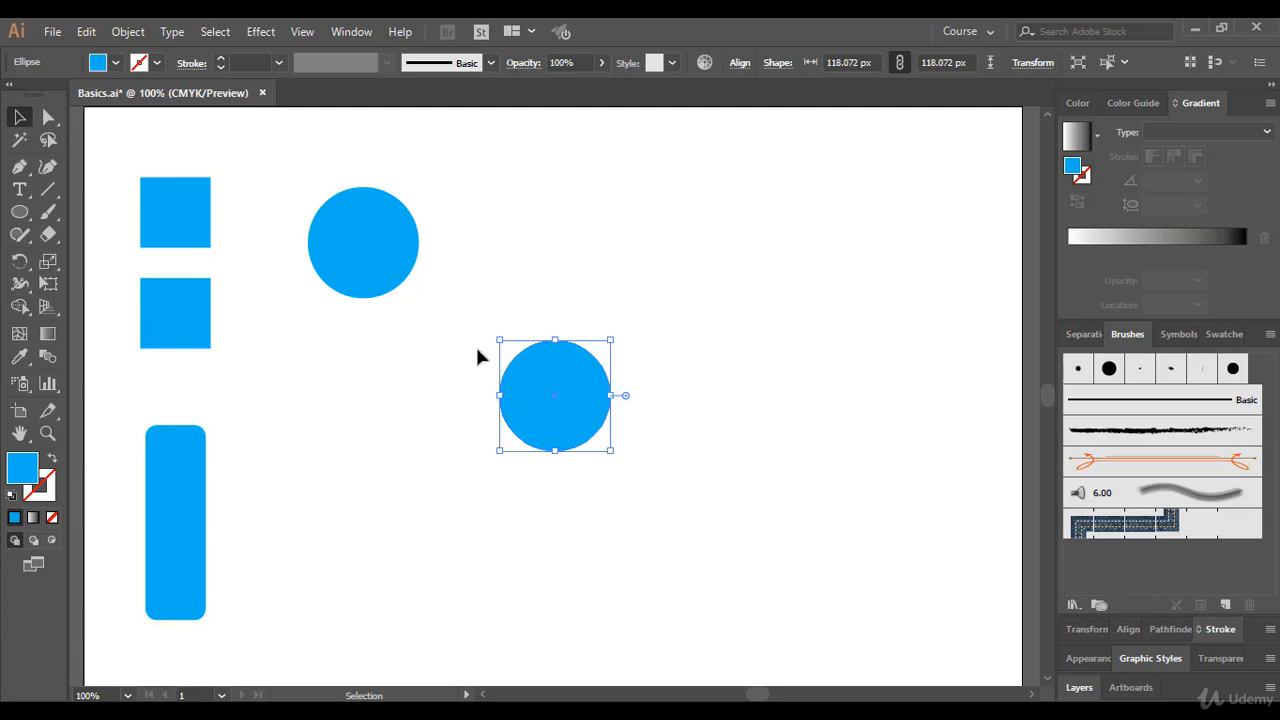
{"action": "key", "text": "Delete"}
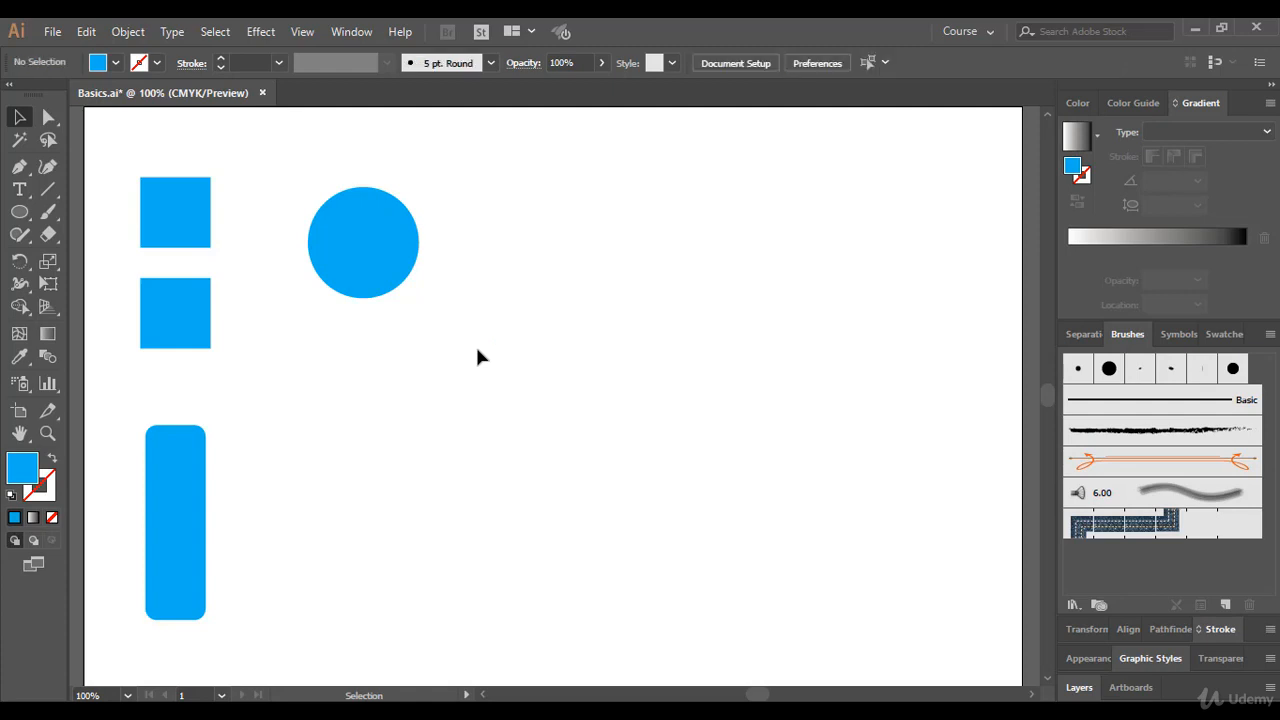
Copy the circle beside the squares again and paste a duplicate with the regular Paste command
{"action": "left_click", "coordinate": [333, 218]}
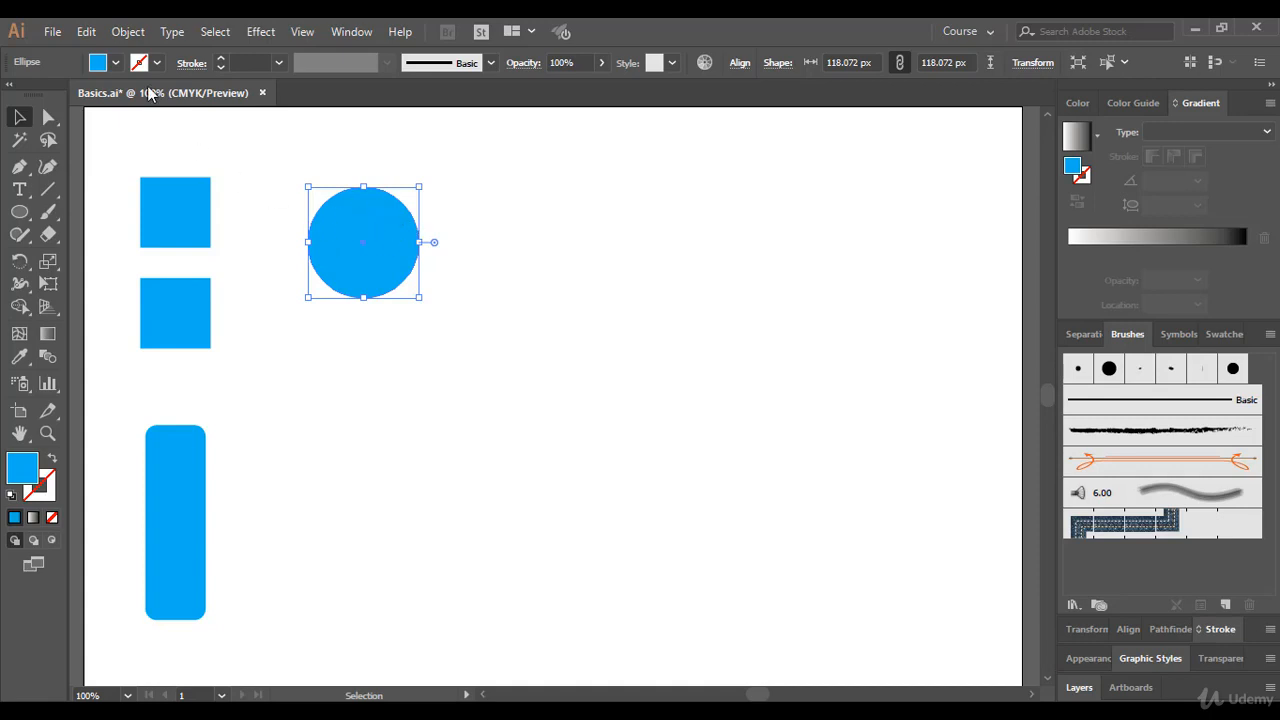
{"action": "left_click", "coordinate": [84, 32]}
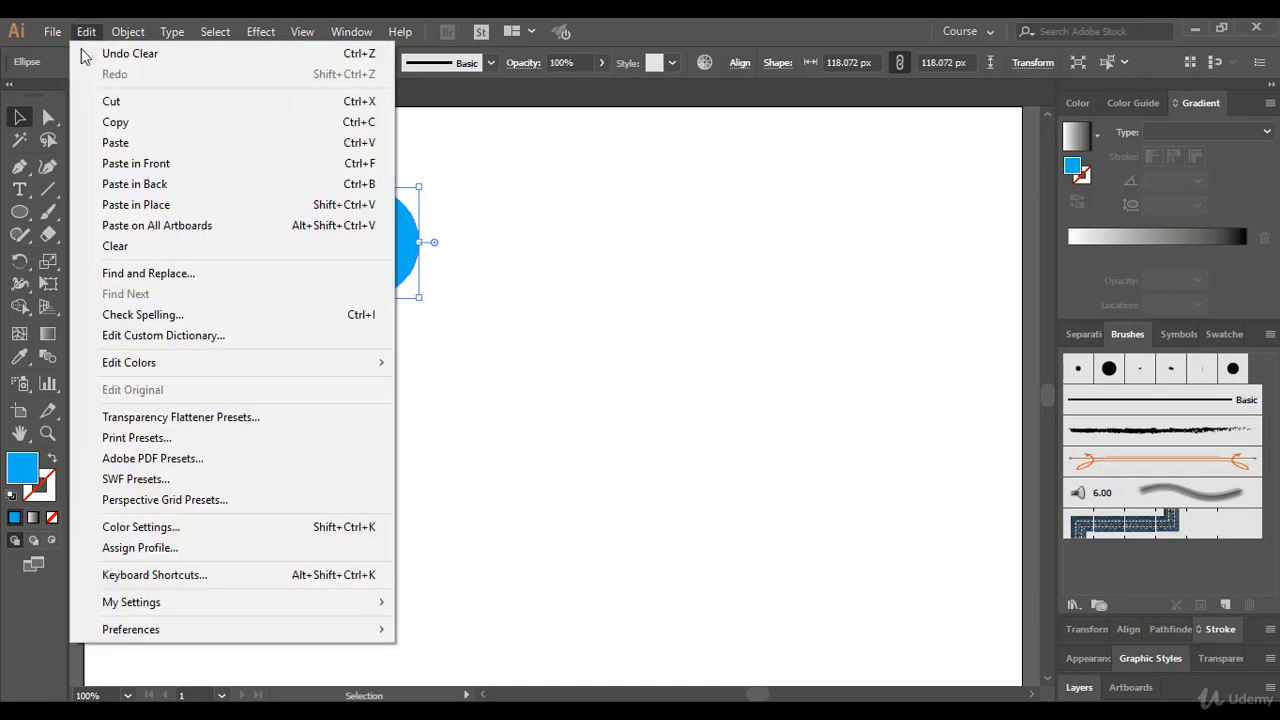
{"action": "left_click", "coordinate": [110, 123]}
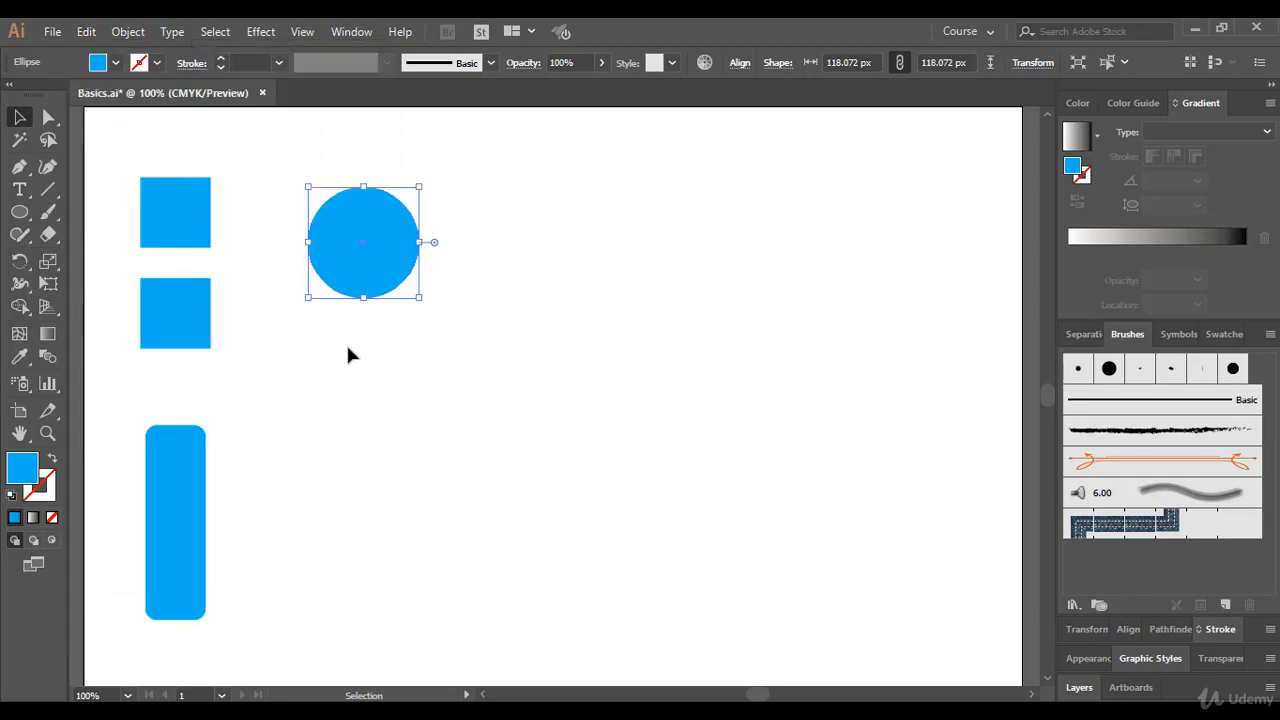
{"action": "left_click", "coordinate": [86, 32]}
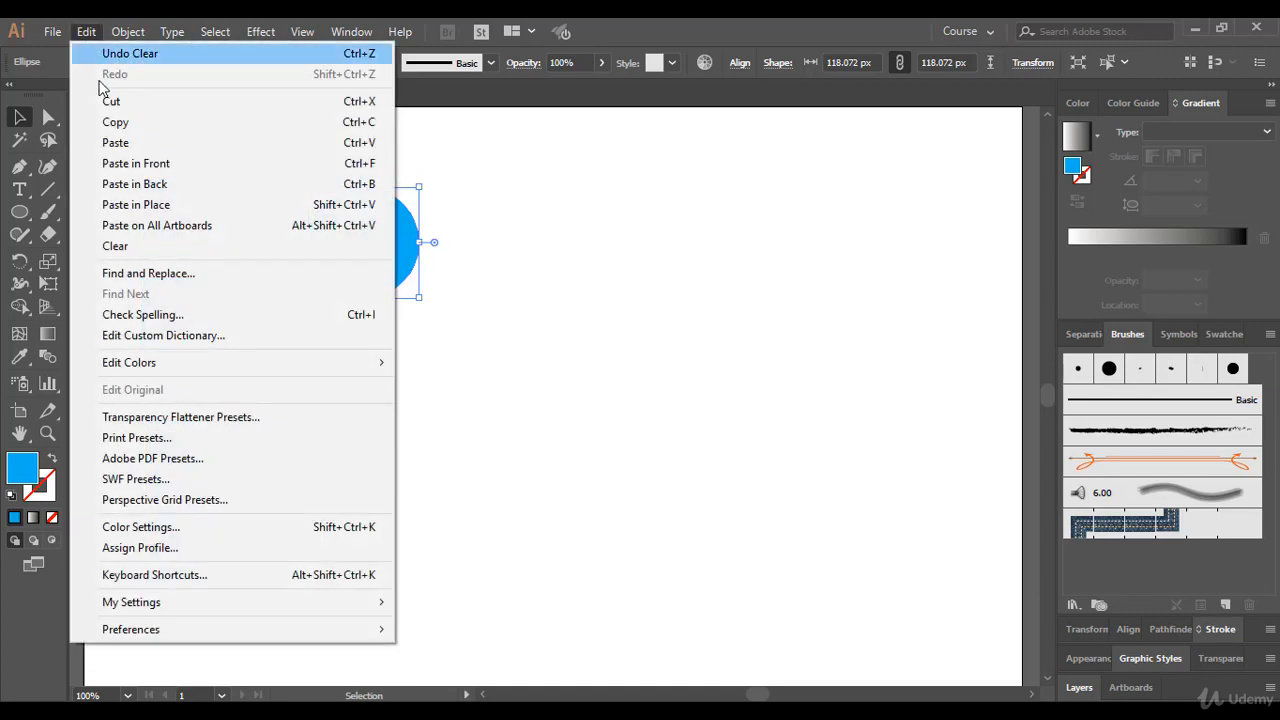
{"action": "left_click", "coordinate": [115, 143]}
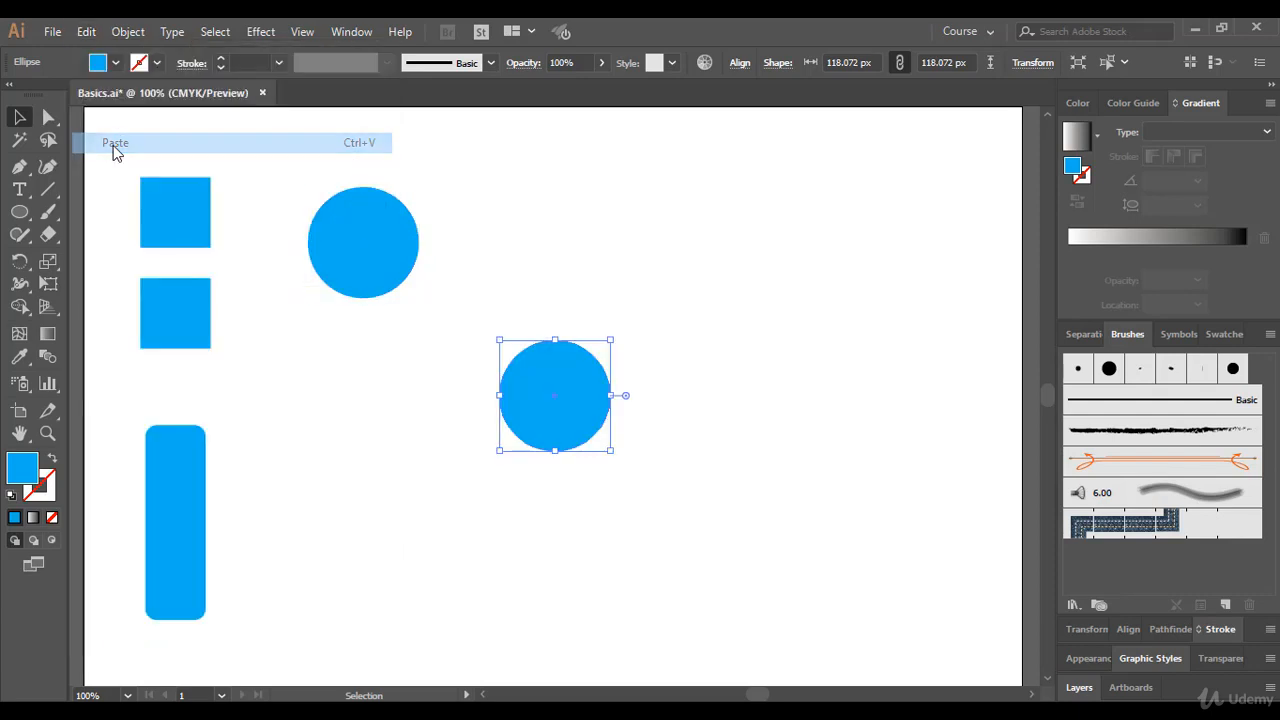
{"action": "left_click", "coordinate": [483, 420]}
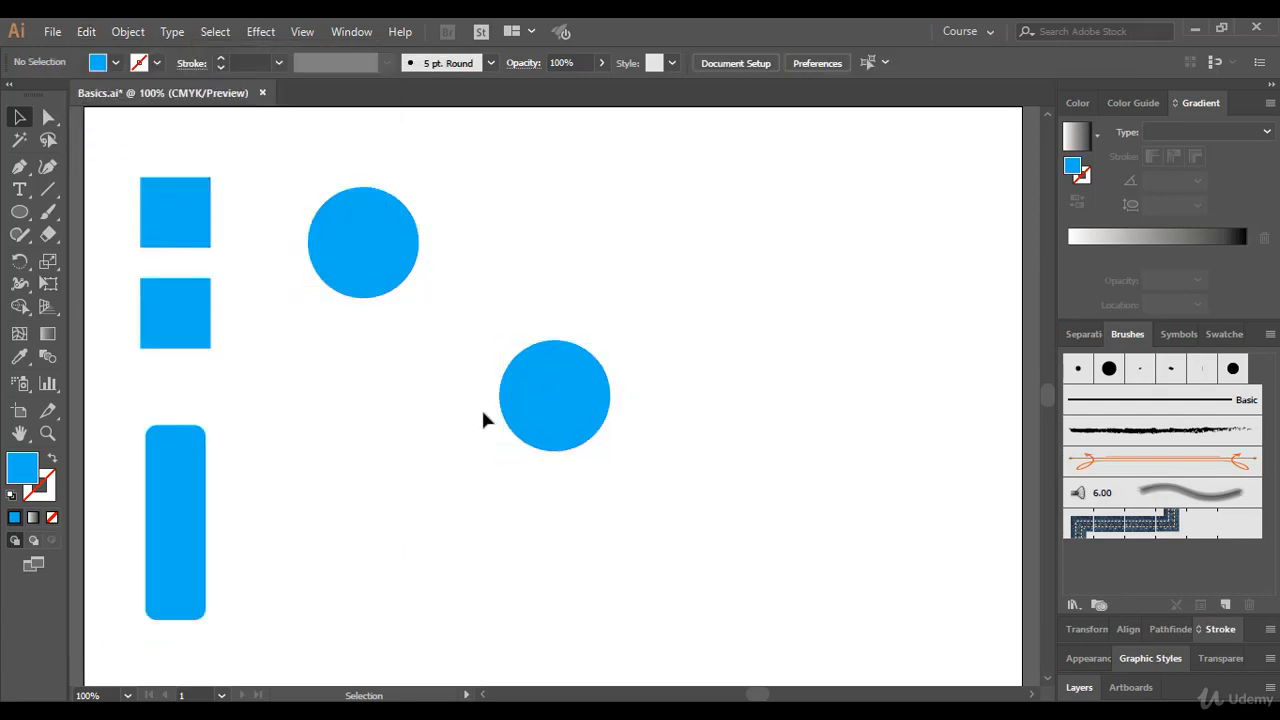
Delete the pasted duplicate below and to the right of the original circle
{"action": "left_click", "coordinate": [540, 420]}
{"action": "left_click", "coordinate": [410, 418]}
{"action": "left_click", "coordinate": [531, 414]}
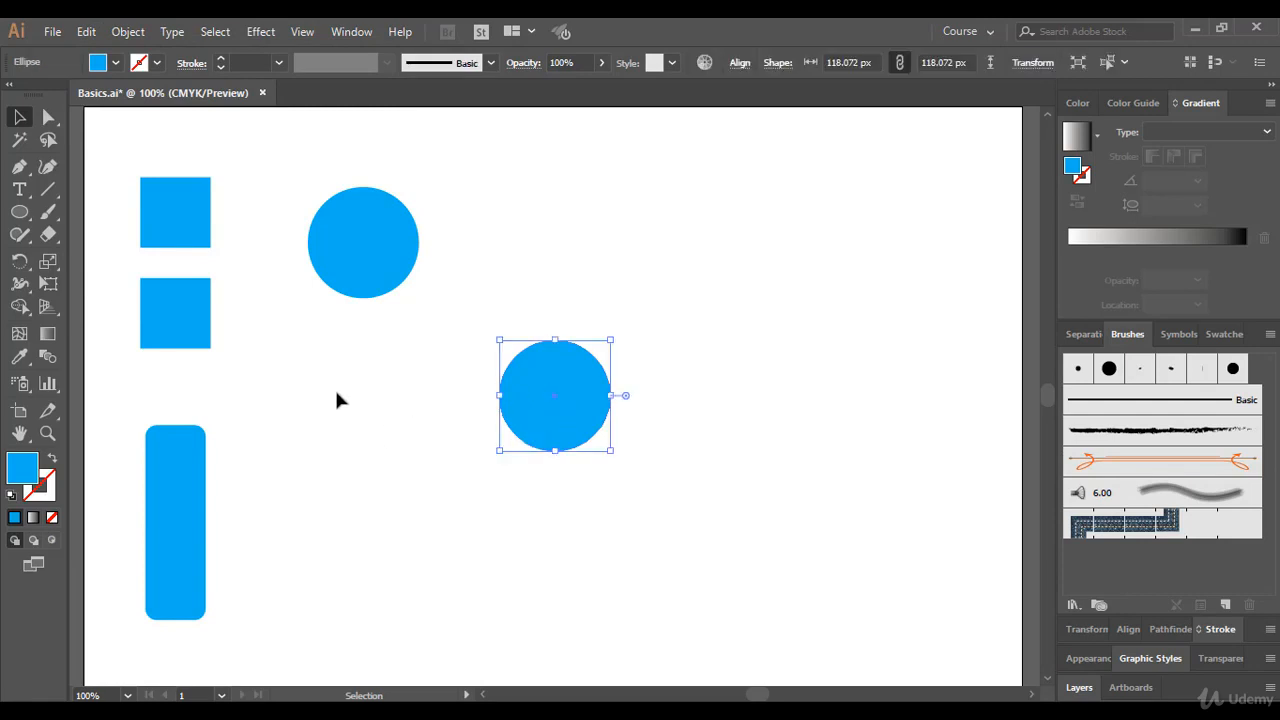
{"action": "left_click", "coordinate": [365, 400]}
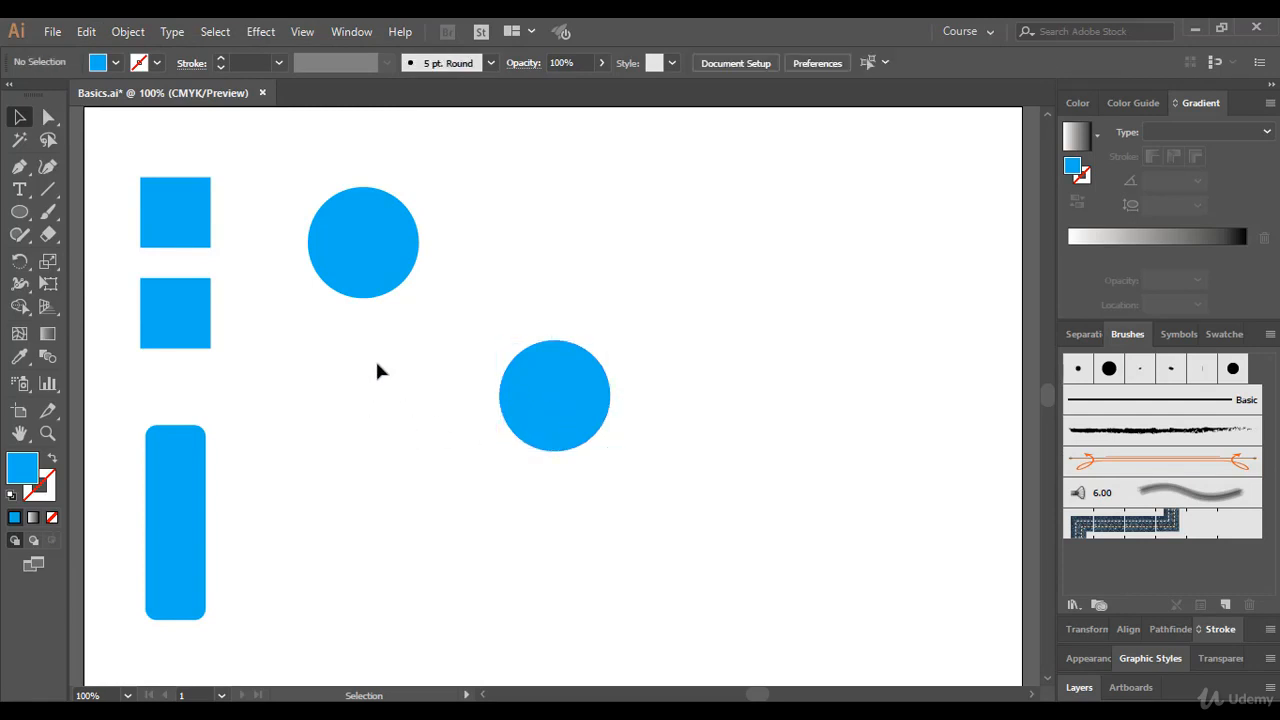
{"action": "left_click", "coordinate": [368, 232]}
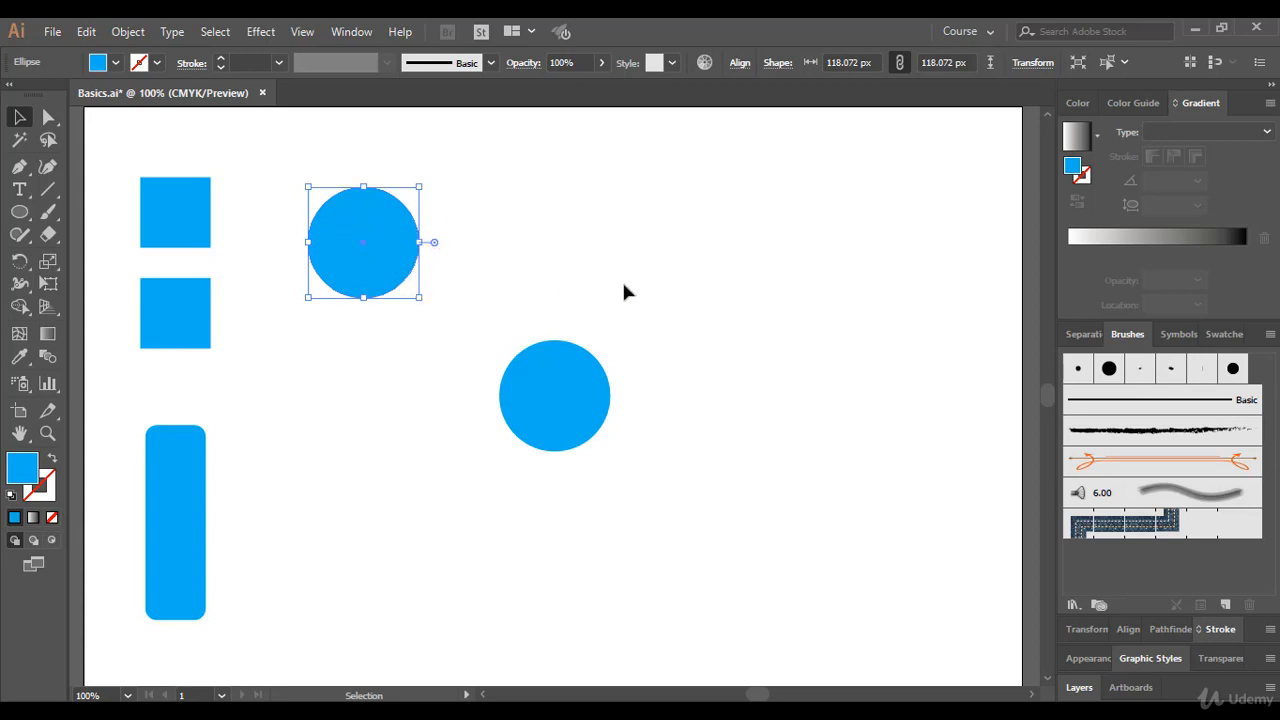
{"action": "left_click_drag", "start_coordinate": [626, 311], "coordinate": [499, 478]}
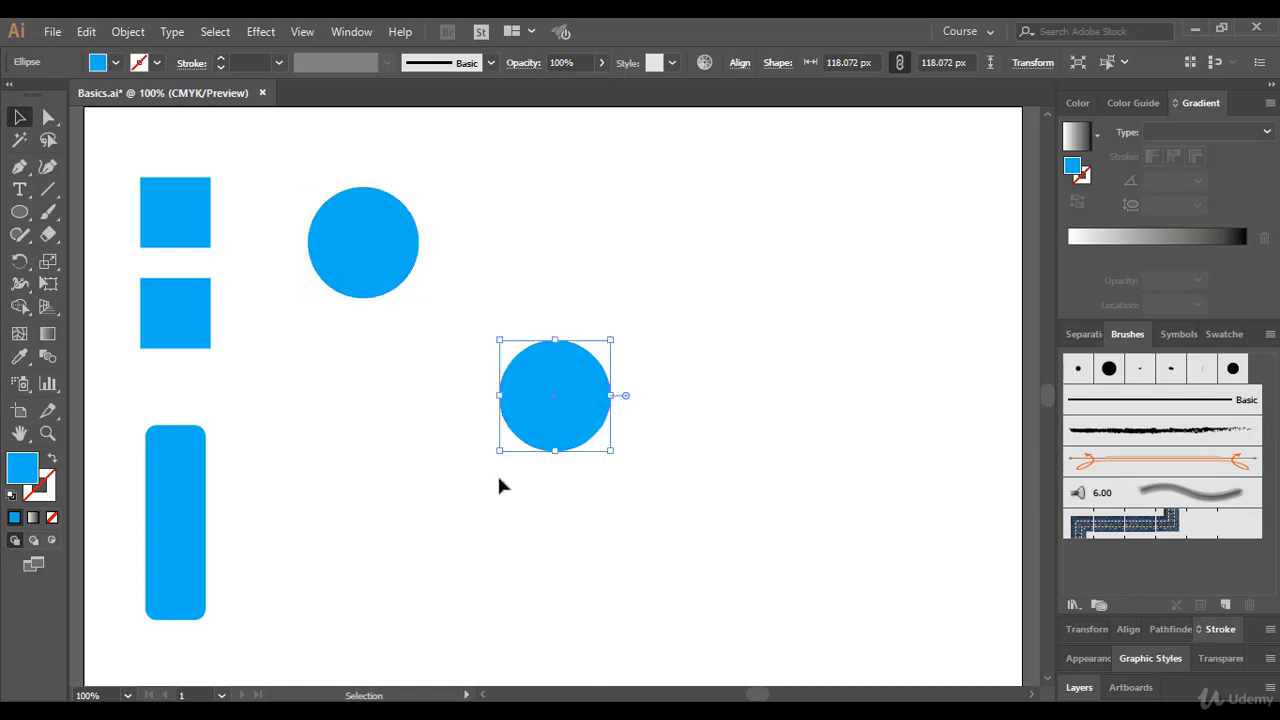
{"action": "key", "text": "Delete"}
Copy the circle, use Paste in Front, and move the front copy to the right of the original
{"action": "left_click", "coordinate": [368, 282]}
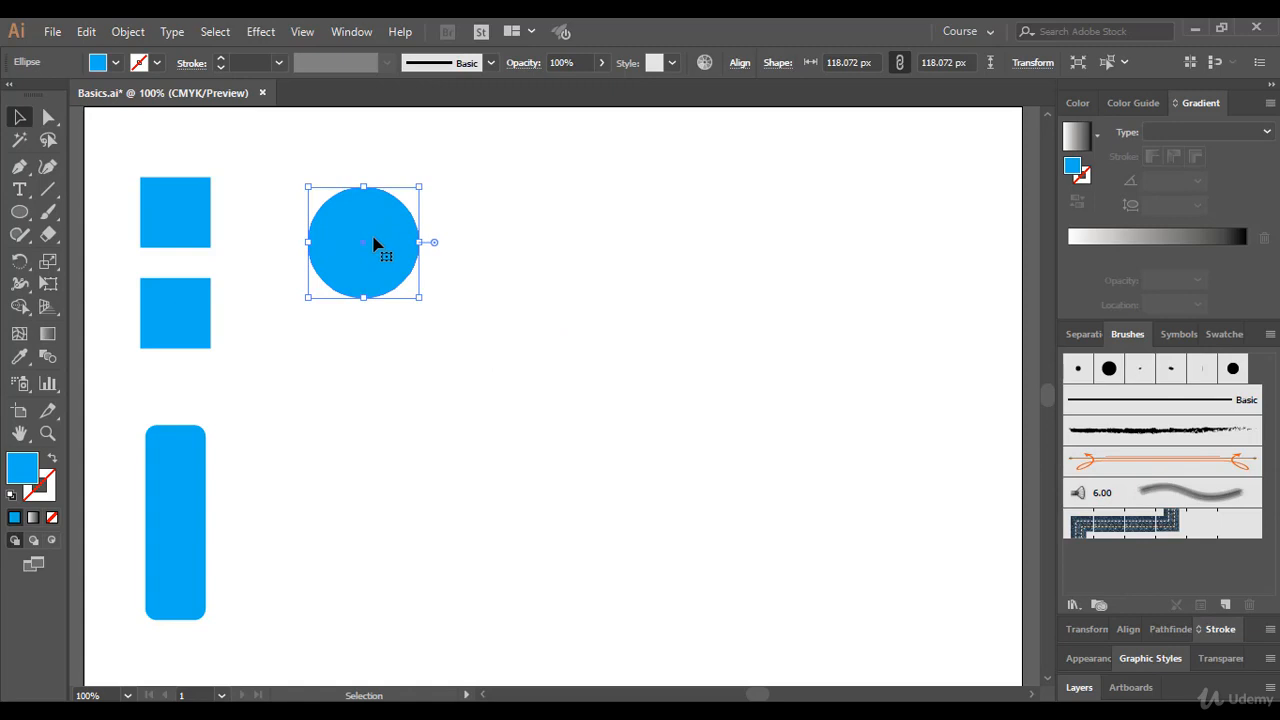
{"action": "left_click", "coordinate": [86, 32]}
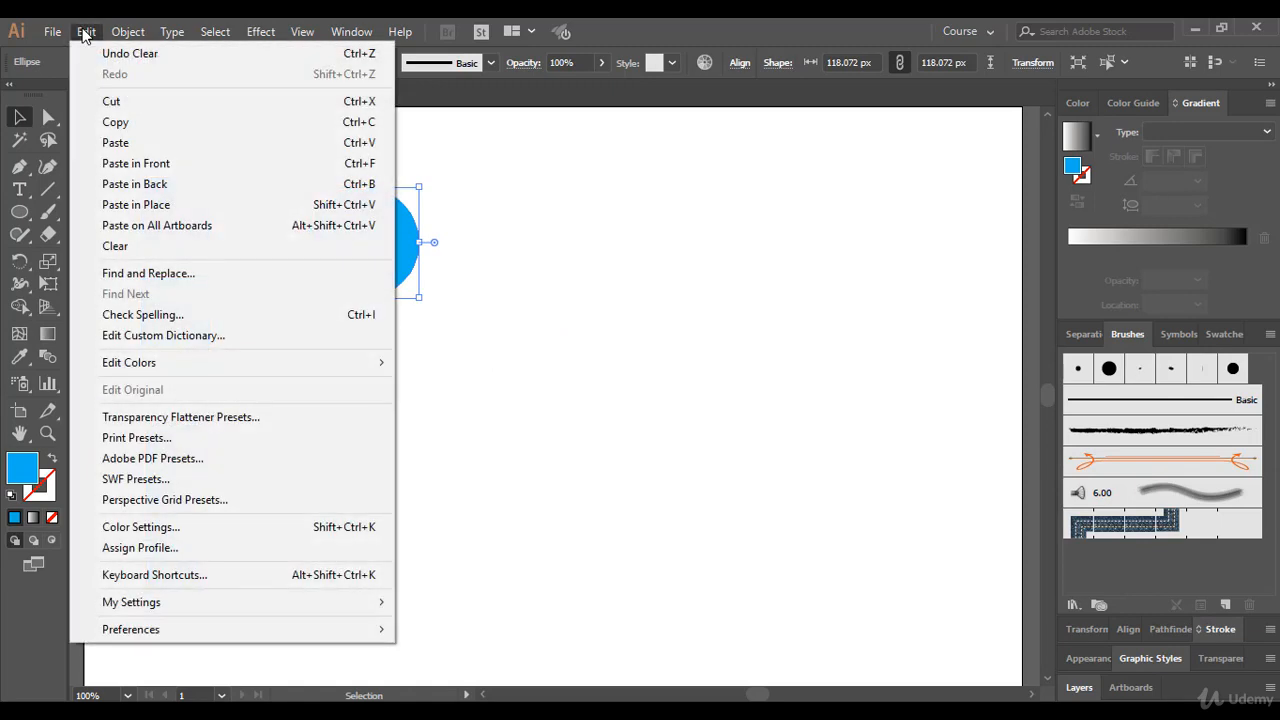
{"action": "left_click", "coordinate": [115, 123]}
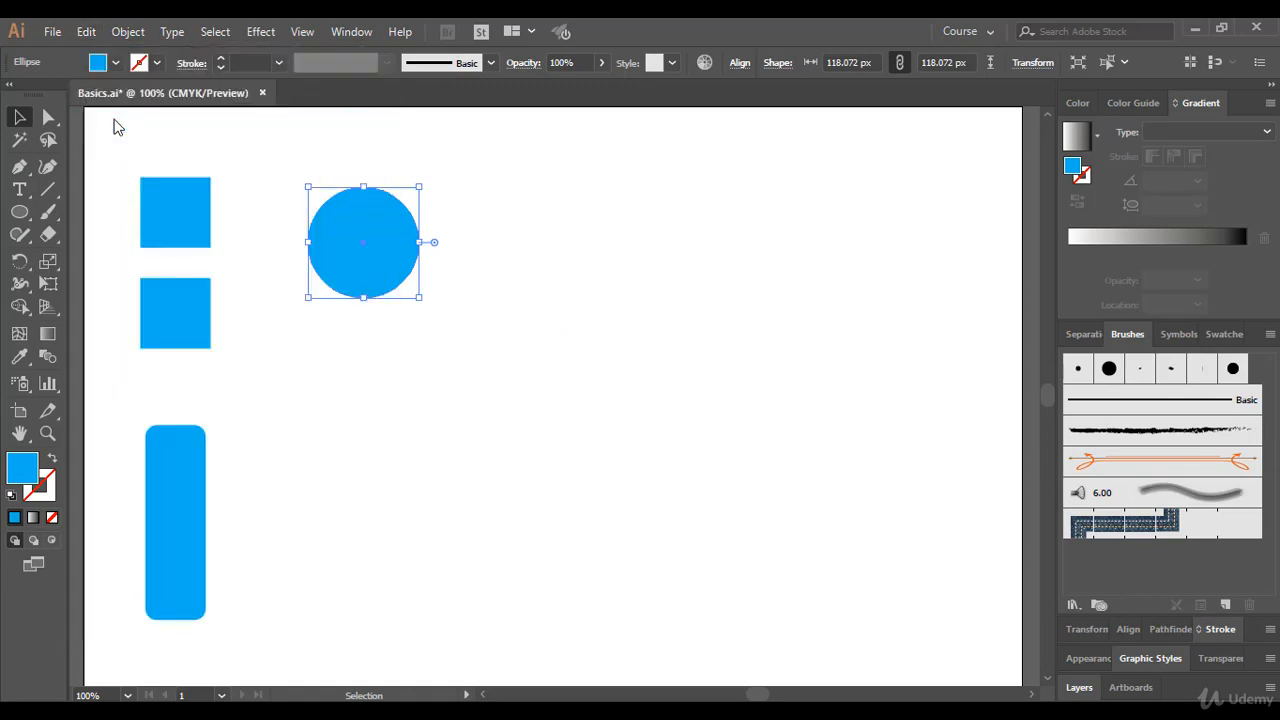
{"action": "left_click", "coordinate": [86, 32]}
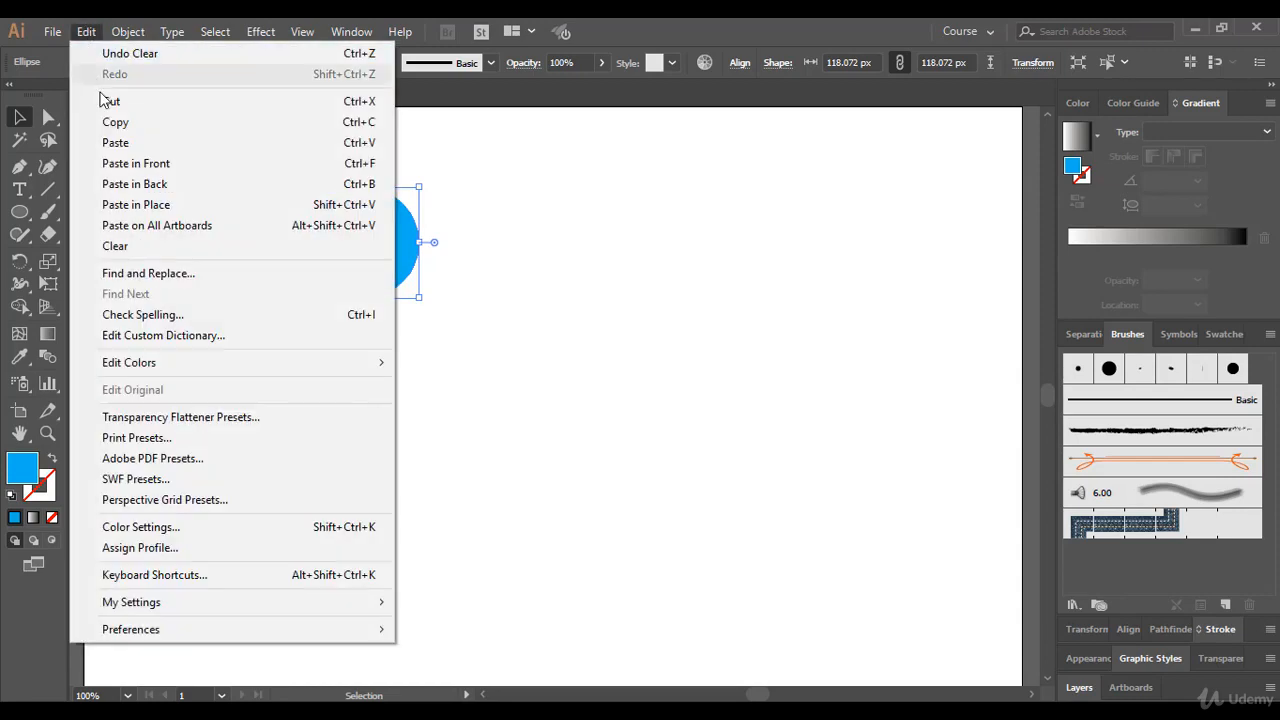
{"action": "left_click", "coordinate": [137, 168]}
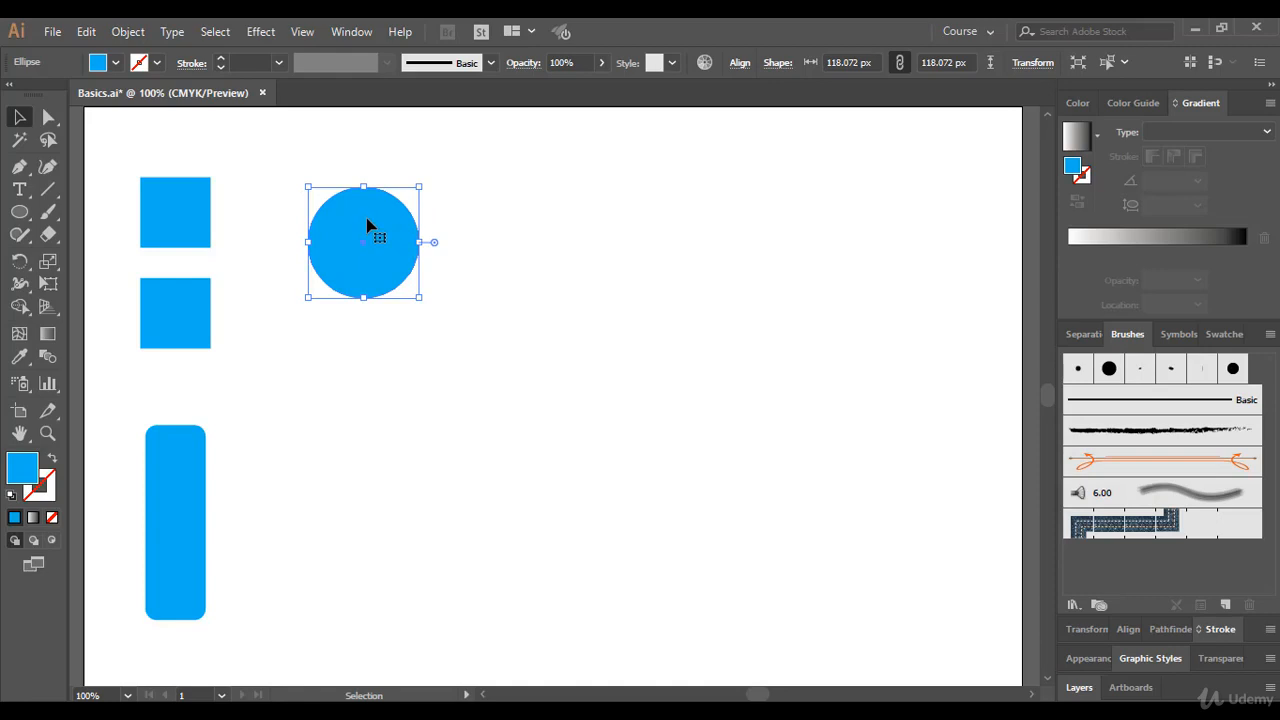
{"action": "left_click_drag", "start_coordinate": [367, 225], "coordinate": [515, 226]}
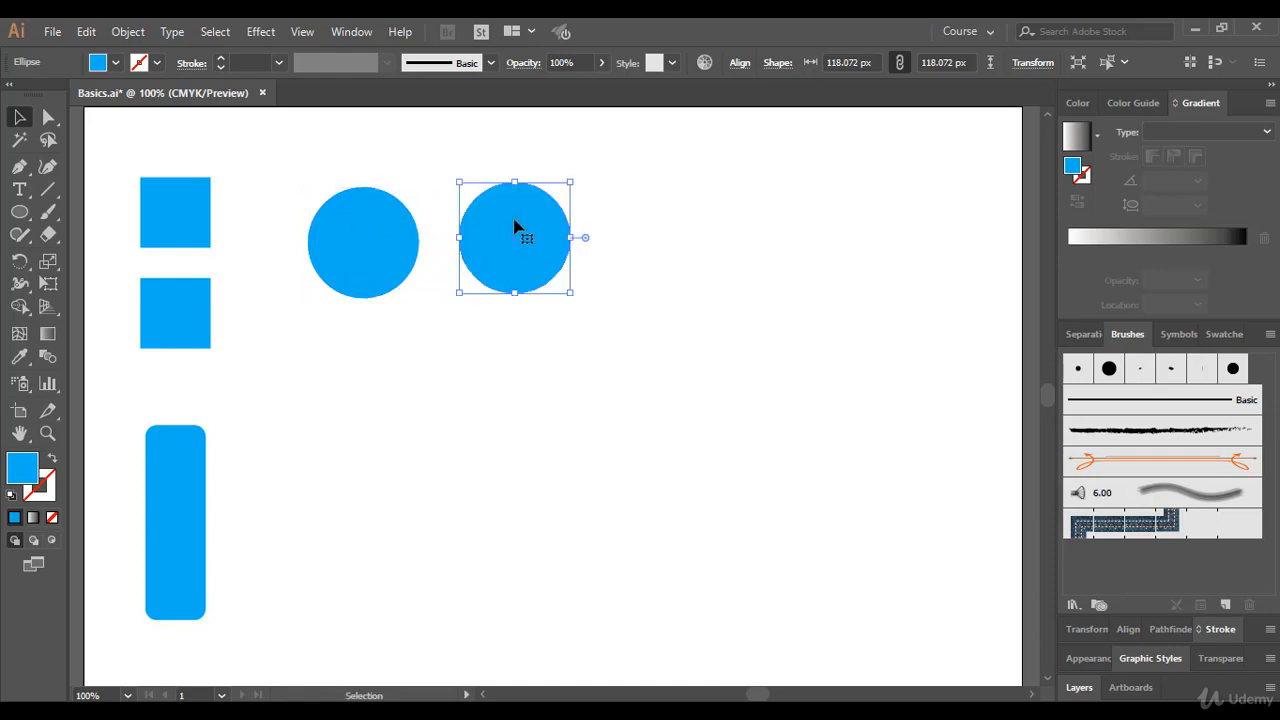
{"action": "left_click", "coordinate": [430, 320]}
Compare the two circles by selecting each, and delete the copy on the right
{"action": "left_click", "coordinate": [398, 280]}
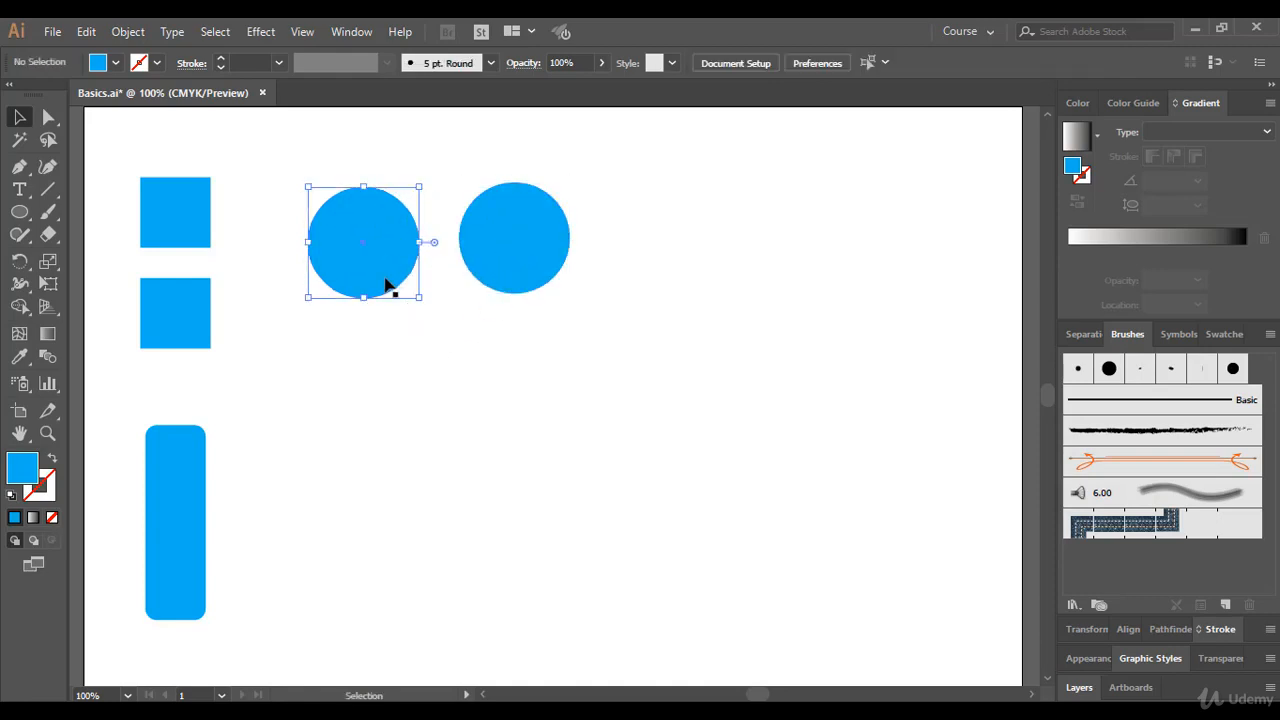
{"action": "left_click", "coordinate": [502, 252]}
{"action": "left_click", "coordinate": [387, 270]}
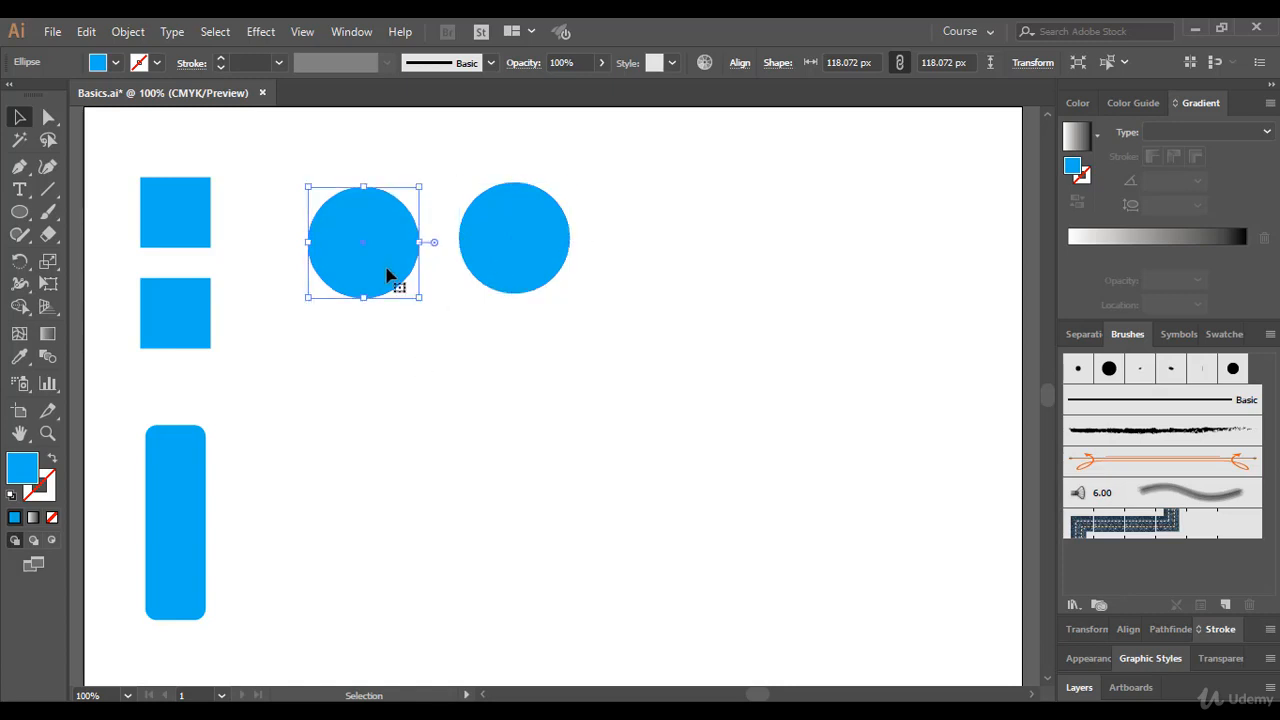
{"action": "left_click", "coordinate": [440, 340]}
{"action": "left_click", "coordinate": [400, 278]}
{"action": "left_click_drag", "start_coordinate": [609, 181], "coordinate": [462, 328]}
{"action": "key", "text": "Delete"}
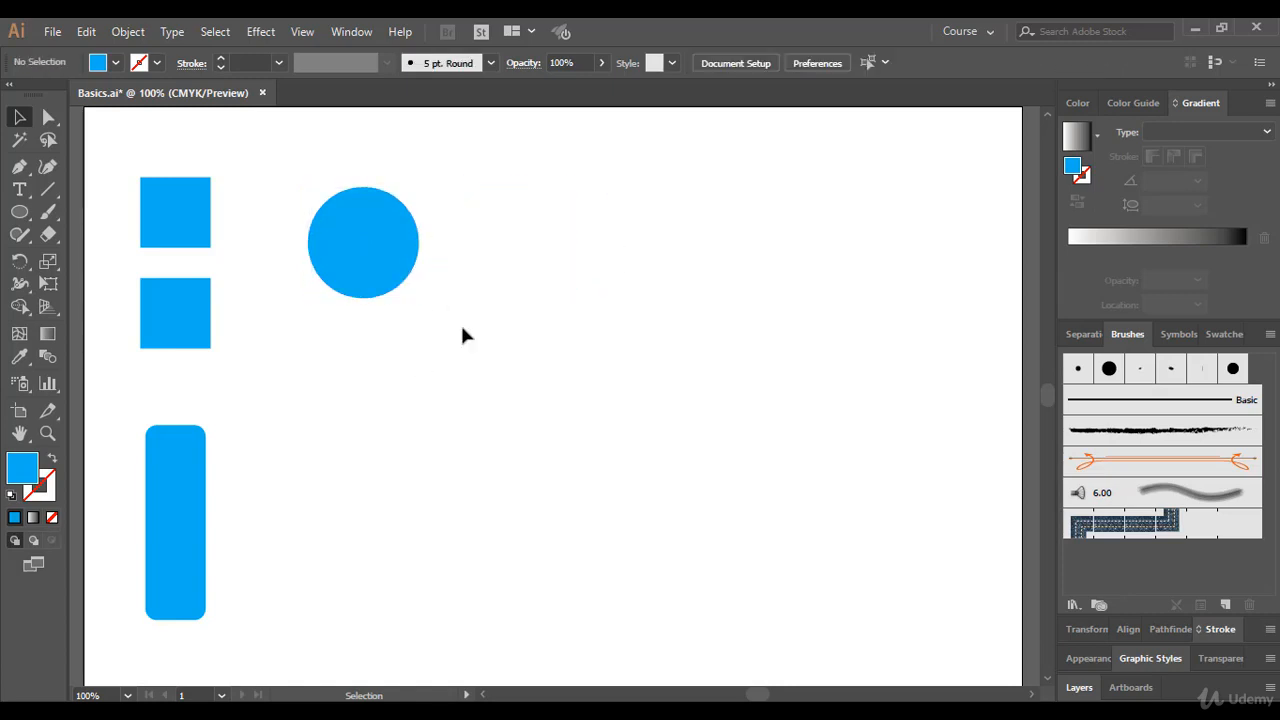
Duplicate the circle beside the squares, place the copy to its right, and delete that copy
{"action": "left_click", "coordinate": [368, 264]}
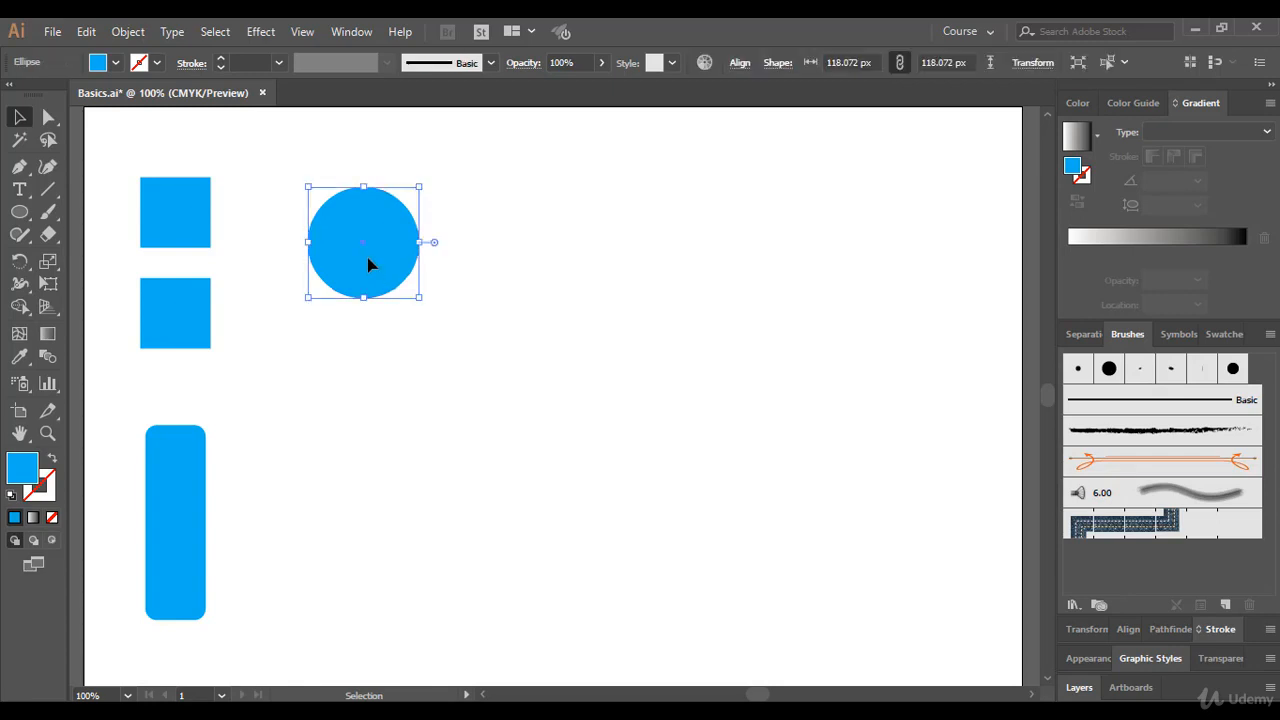
{"action": "key", "text": "a"}
{"action": "key", "text": "v"}
{"action": "key", "text": "a"}
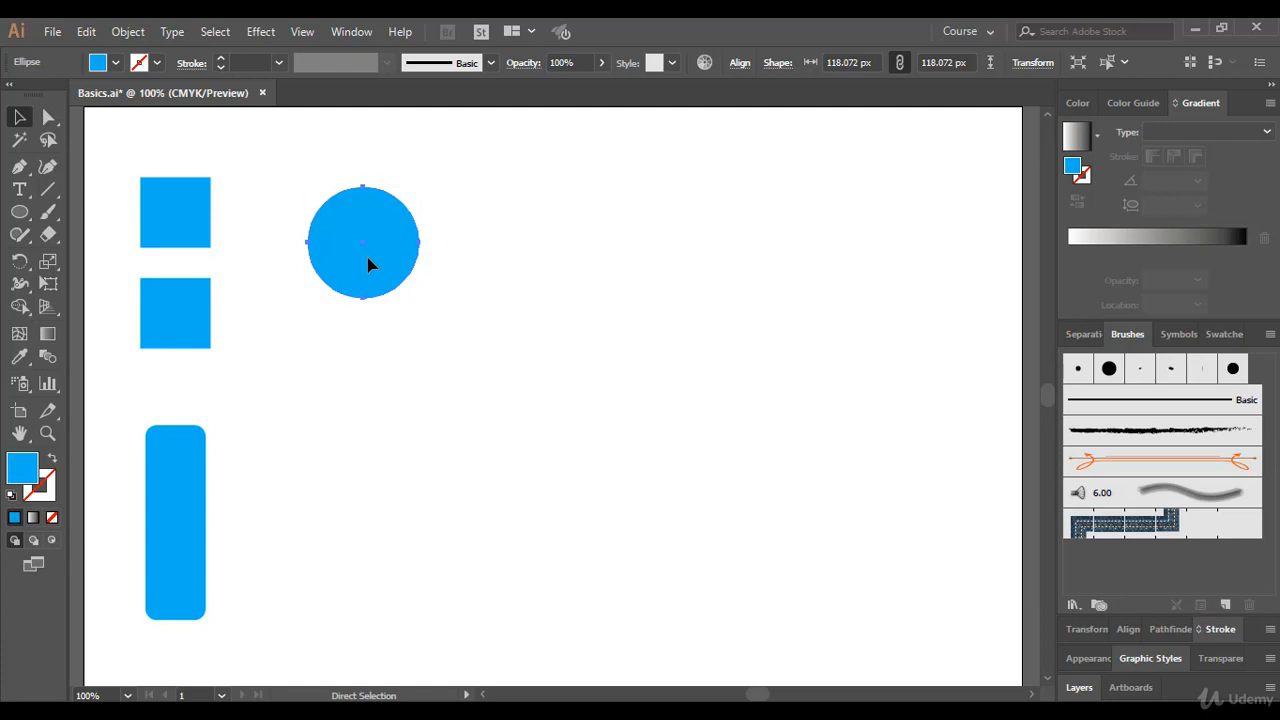
{"action": "key", "text": "v"}
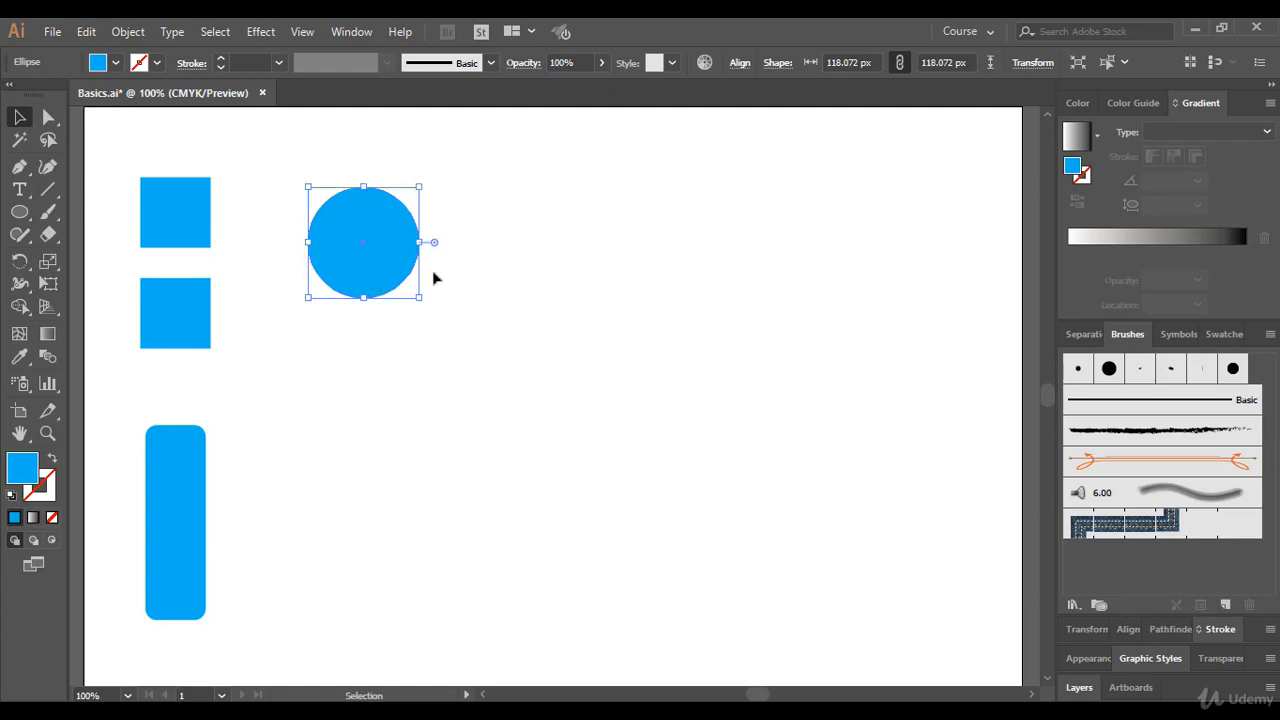
{"action": "left_click_drag", "start_coordinate": [382, 271], "coordinate": [508, 286], "text": "alt"}
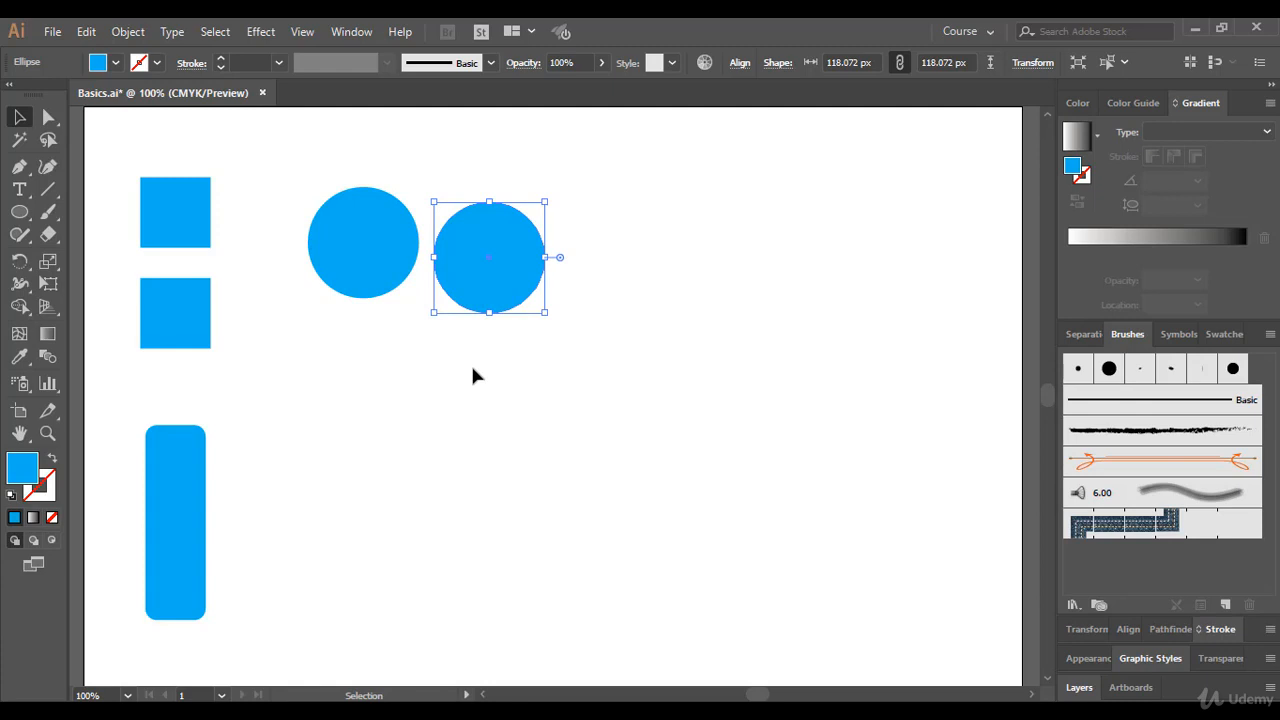
{"action": "key", "text": "Delete"}
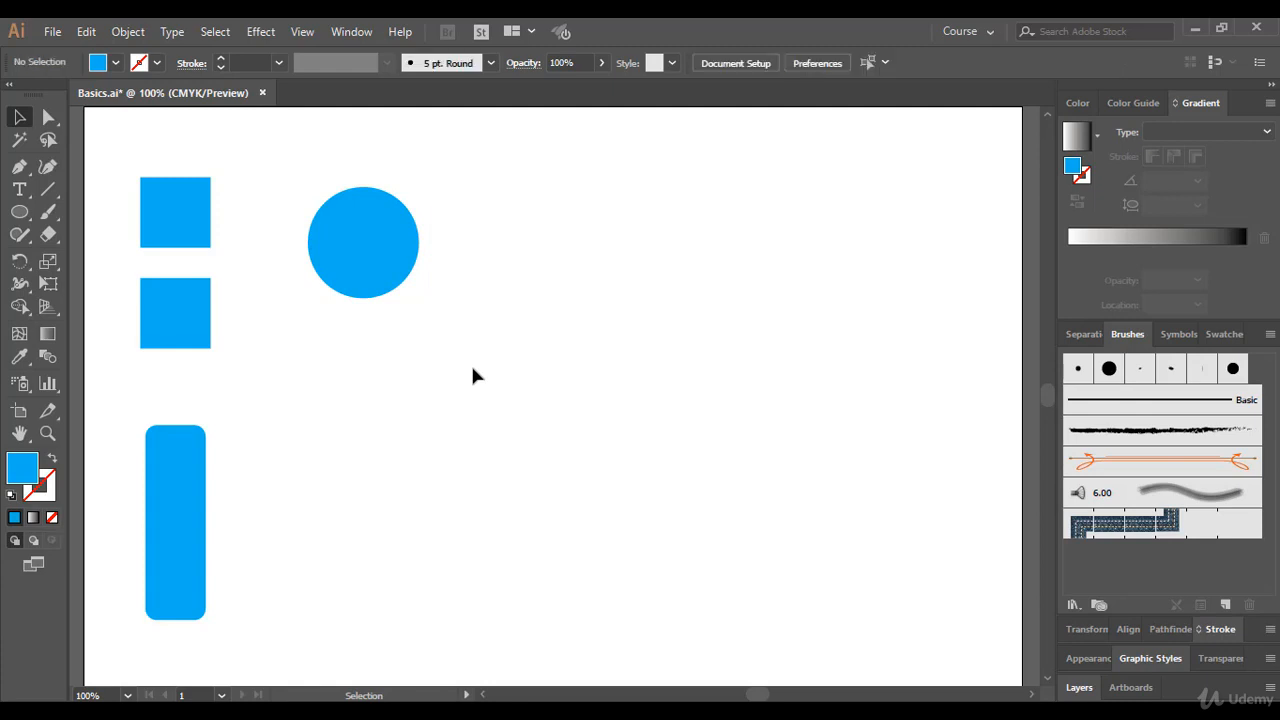
Shift the circle slightly right, copy it, use Paste in Back, and move the pasted copy below and to the right
{"action": "left_click", "coordinate": [412, 258]}
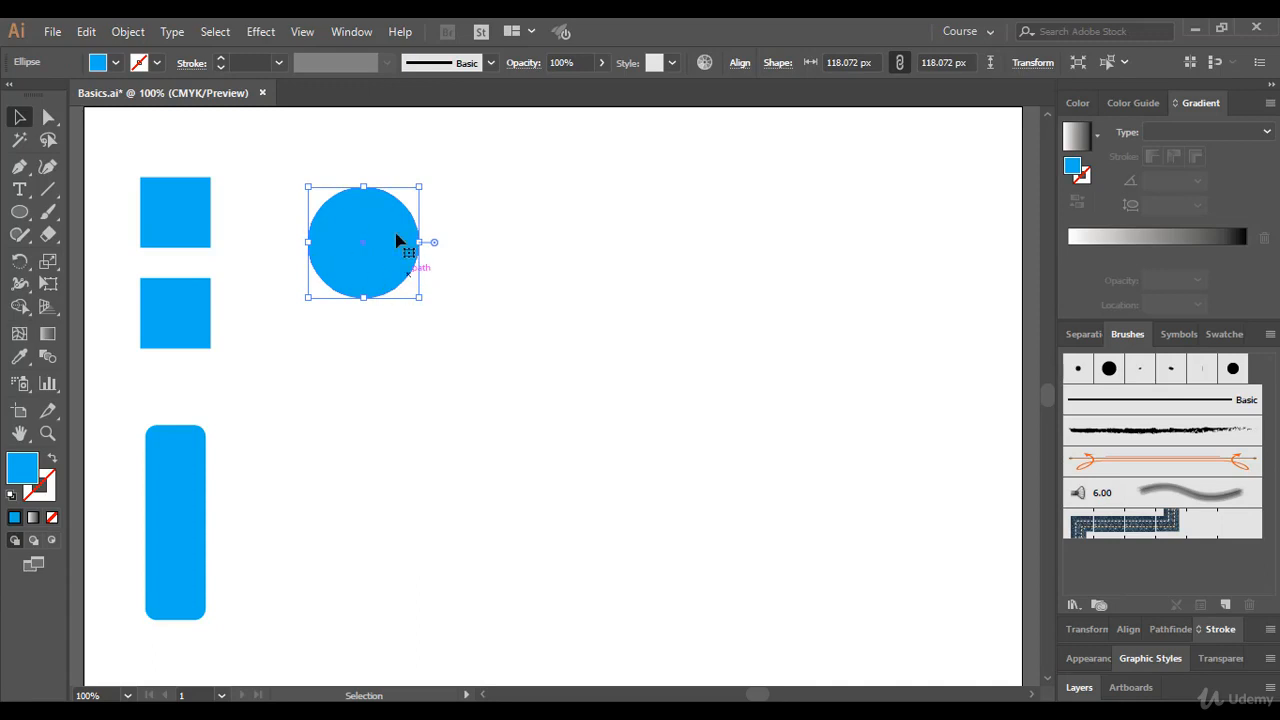
{"action": "left_click_drag", "start_coordinate": [357, 281], "coordinate": [406, 292]}
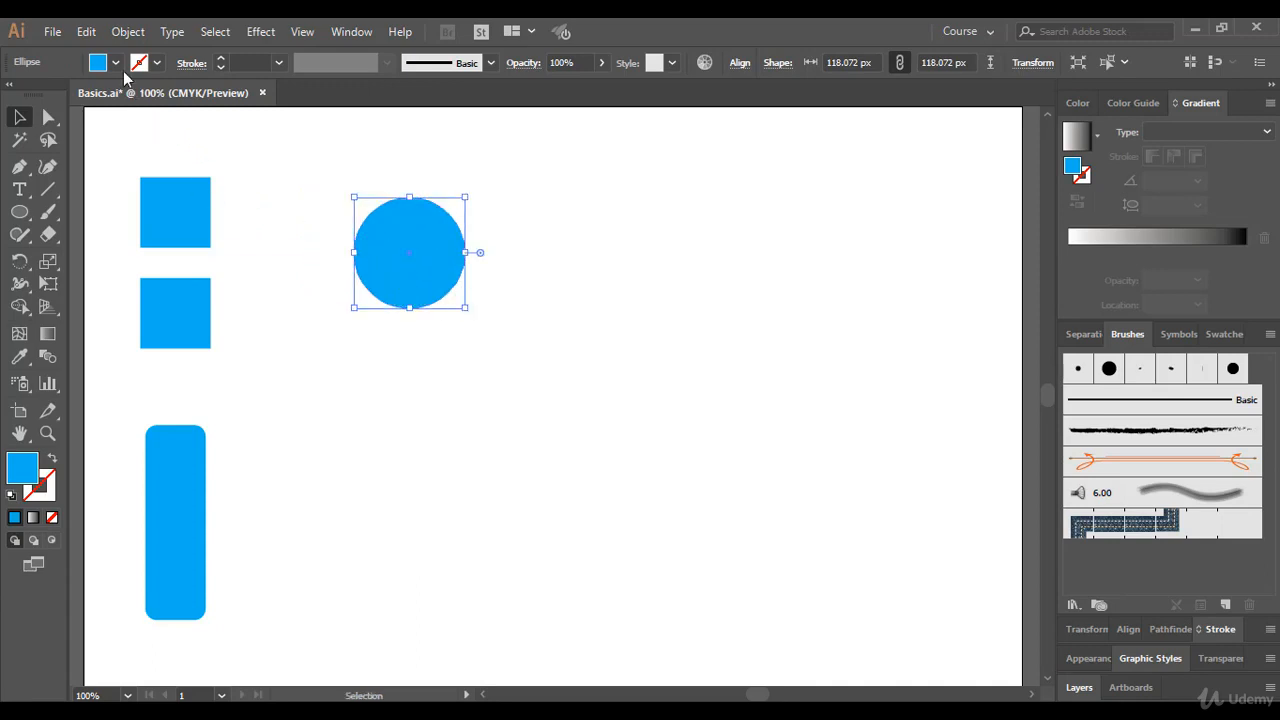
{"action": "left_click", "coordinate": [85, 35]}
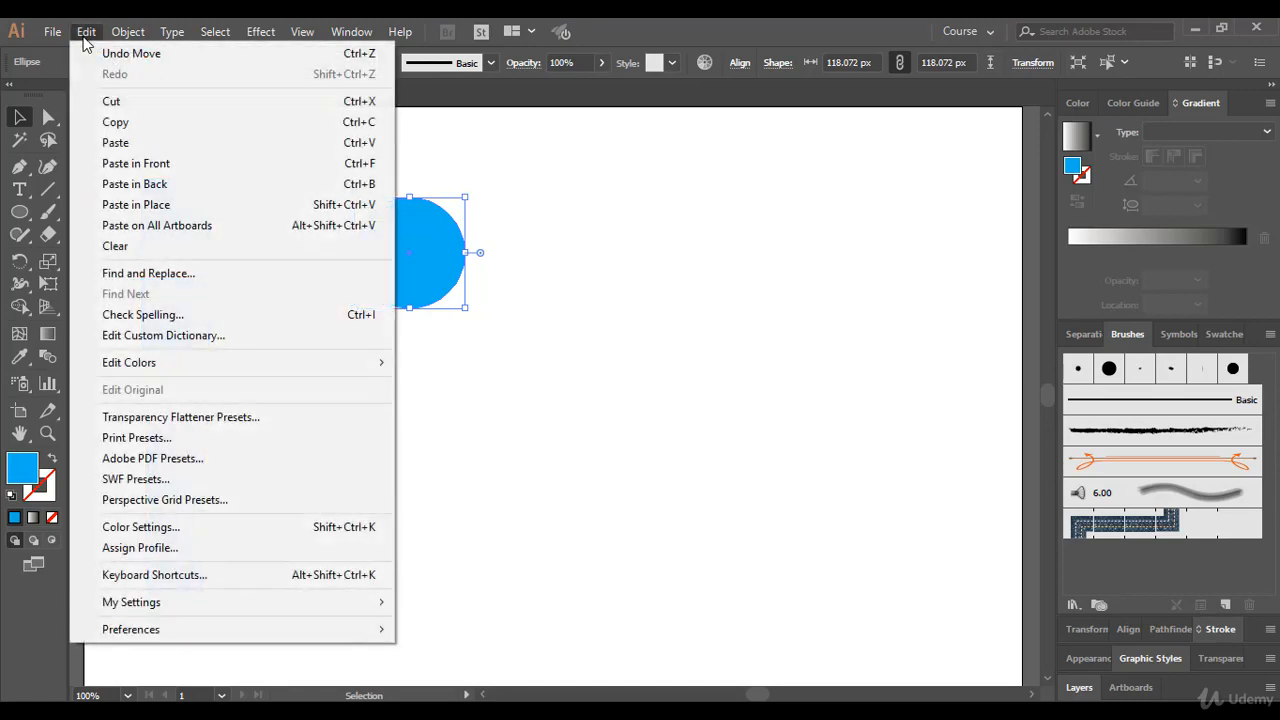
{"action": "left_click", "coordinate": [108, 122]}
{"action": "left_click", "coordinate": [84, 35]}
{"action": "left_click", "coordinate": [175, 190]}
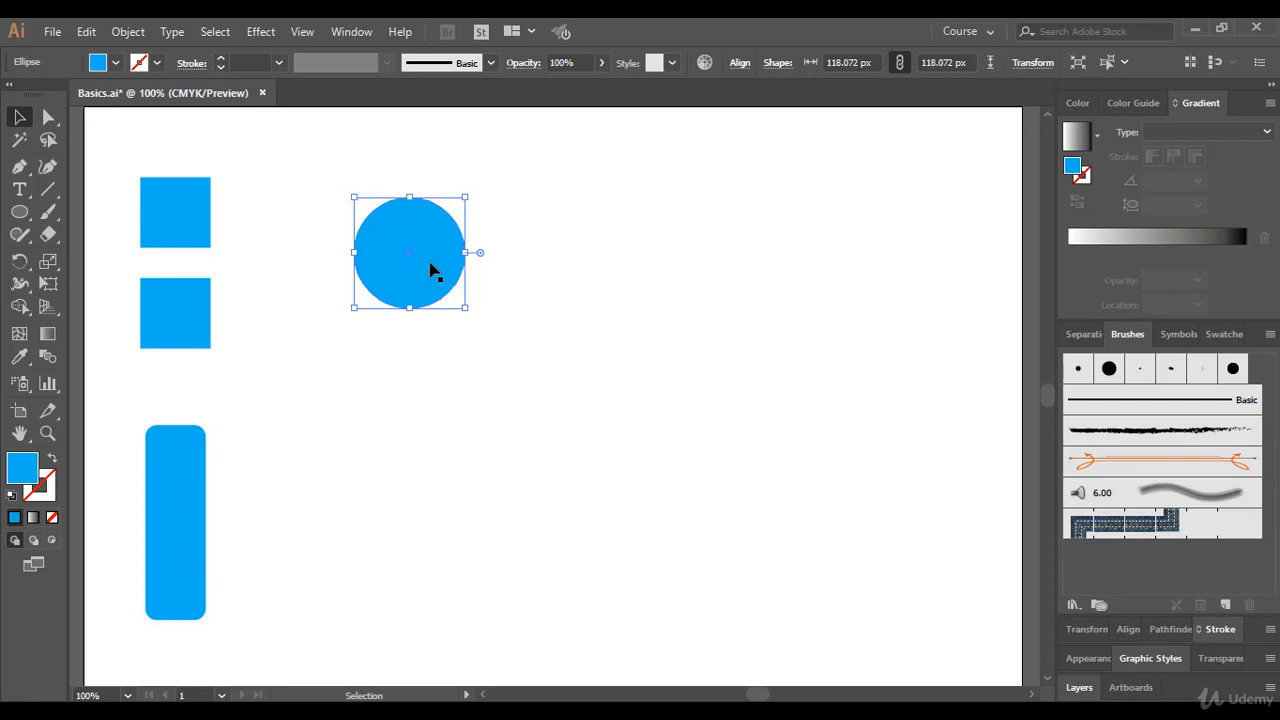
{"action": "left_click_drag", "start_coordinate": [432, 270], "coordinate": [597, 462]}
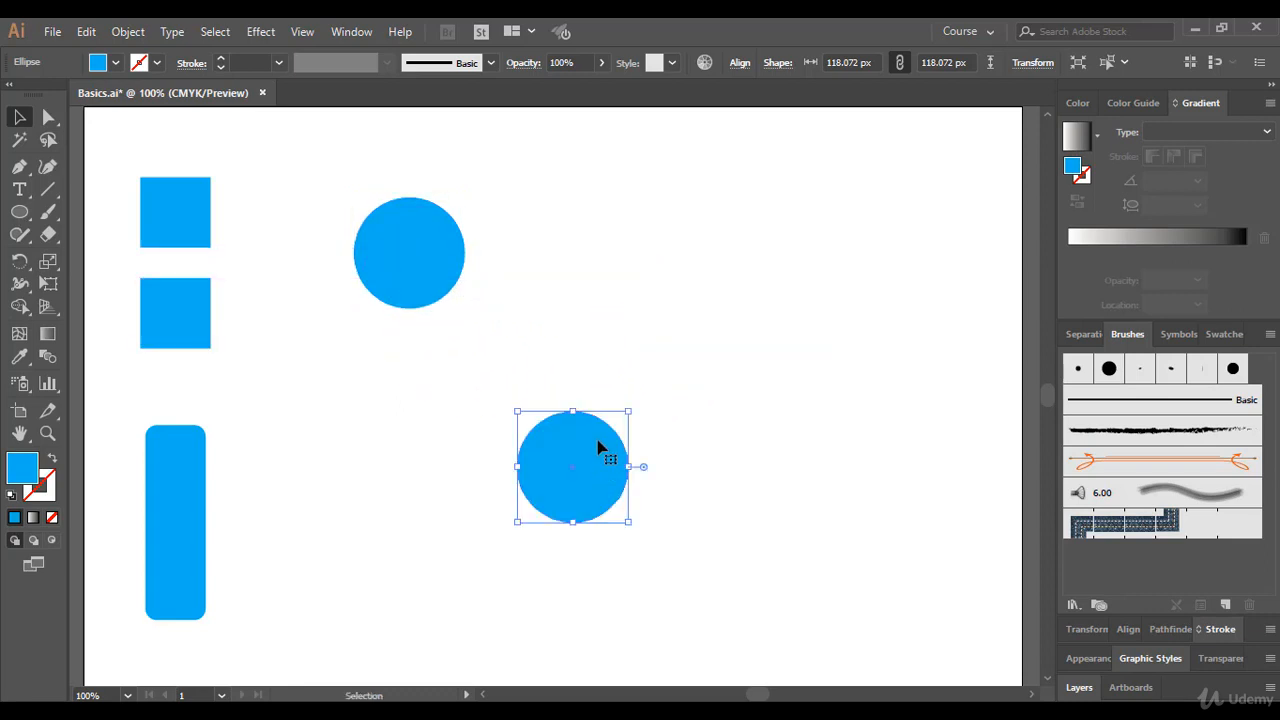
Remove the lower copy and reposition the remaining circle slightly down and to the right, leaving nothing selected
{"action": "left_click_drag", "start_coordinate": [391, 251], "coordinate": [366, 253]}
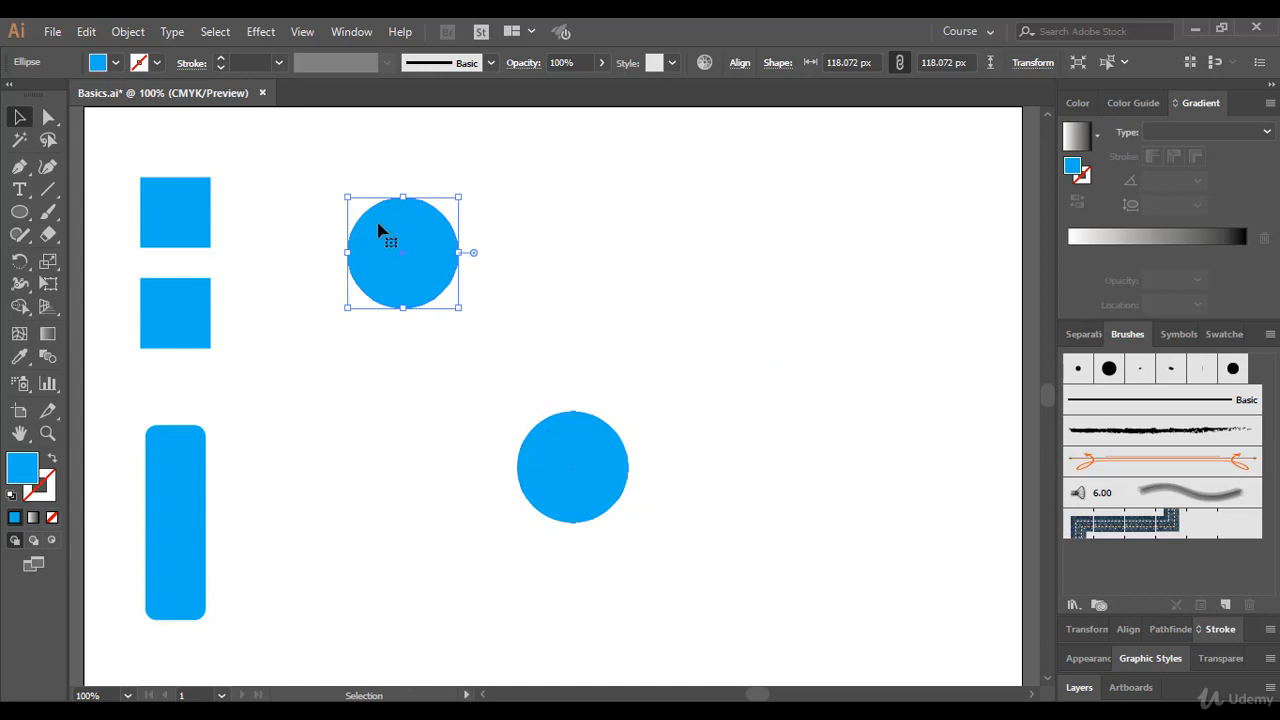
{"action": "left_click_drag", "start_coordinate": [559, 471], "coordinate": [420, 314]}
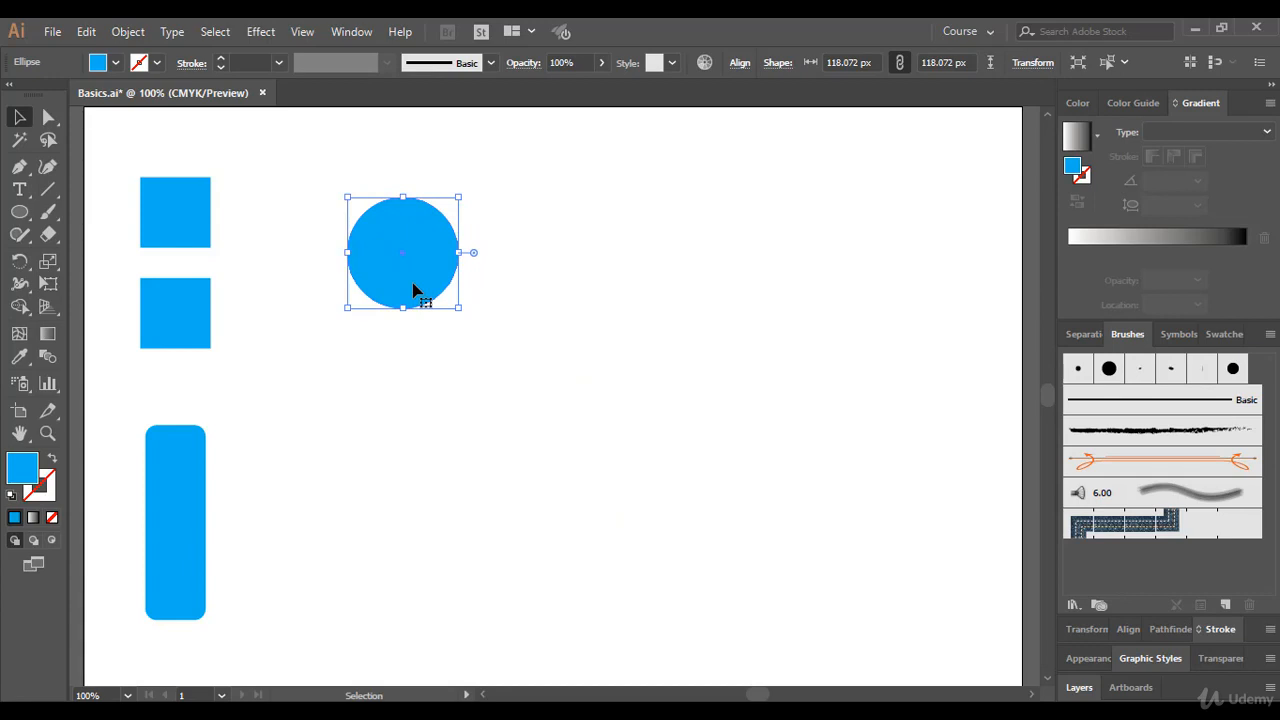
{"action": "left_click", "coordinate": [424, 385]}
{"action": "left_click_drag", "start_coordinate": [388, 252], "coordinate": [422, 283]}
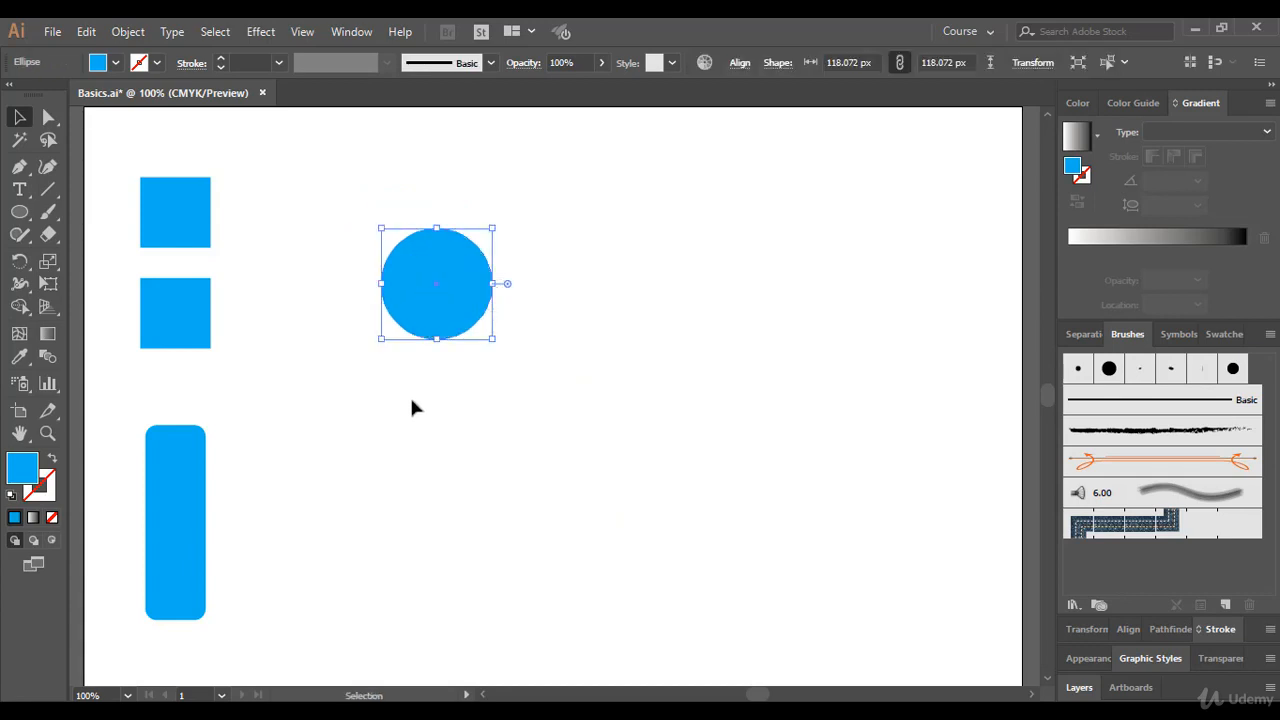
{"action": "left_click", "coordinate": [414, 408]}
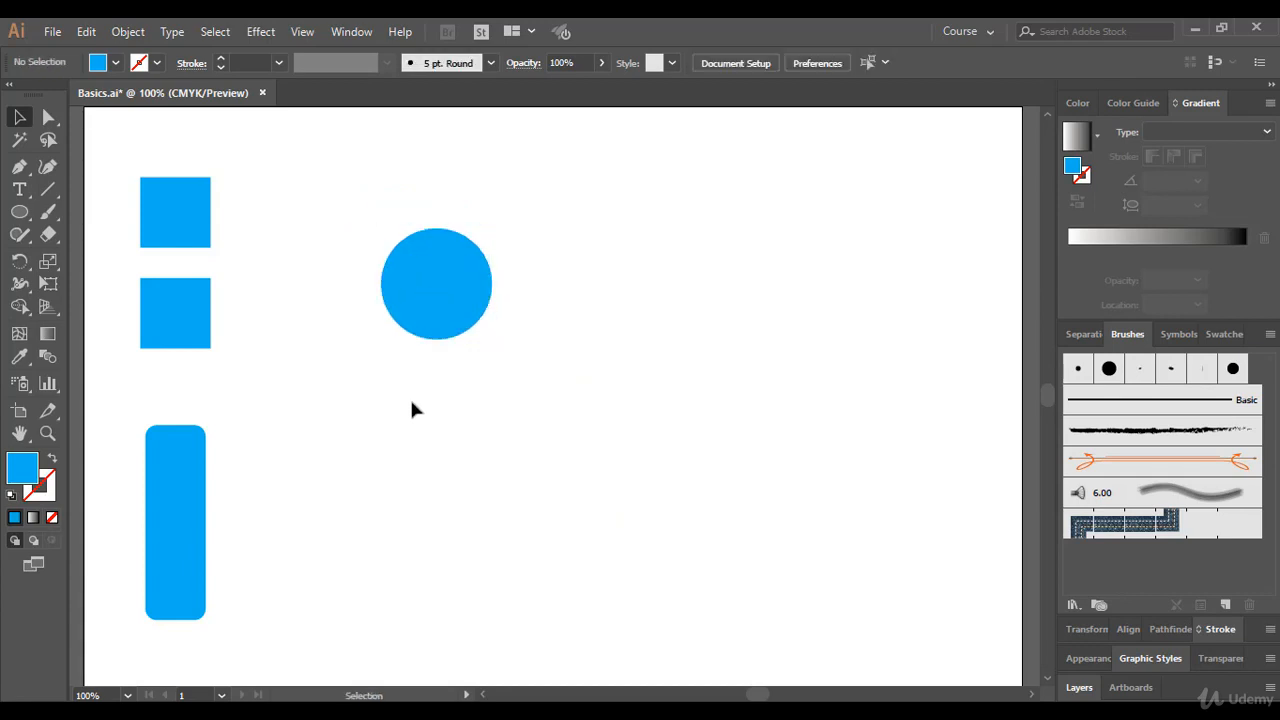
Copy the circle, paste the duplicate at the same position, move it below and to the right, and select the upper circle
{"action": "left_click", "coordinate": [408, 272]}
{"action": "key", "text": "ctrl"}
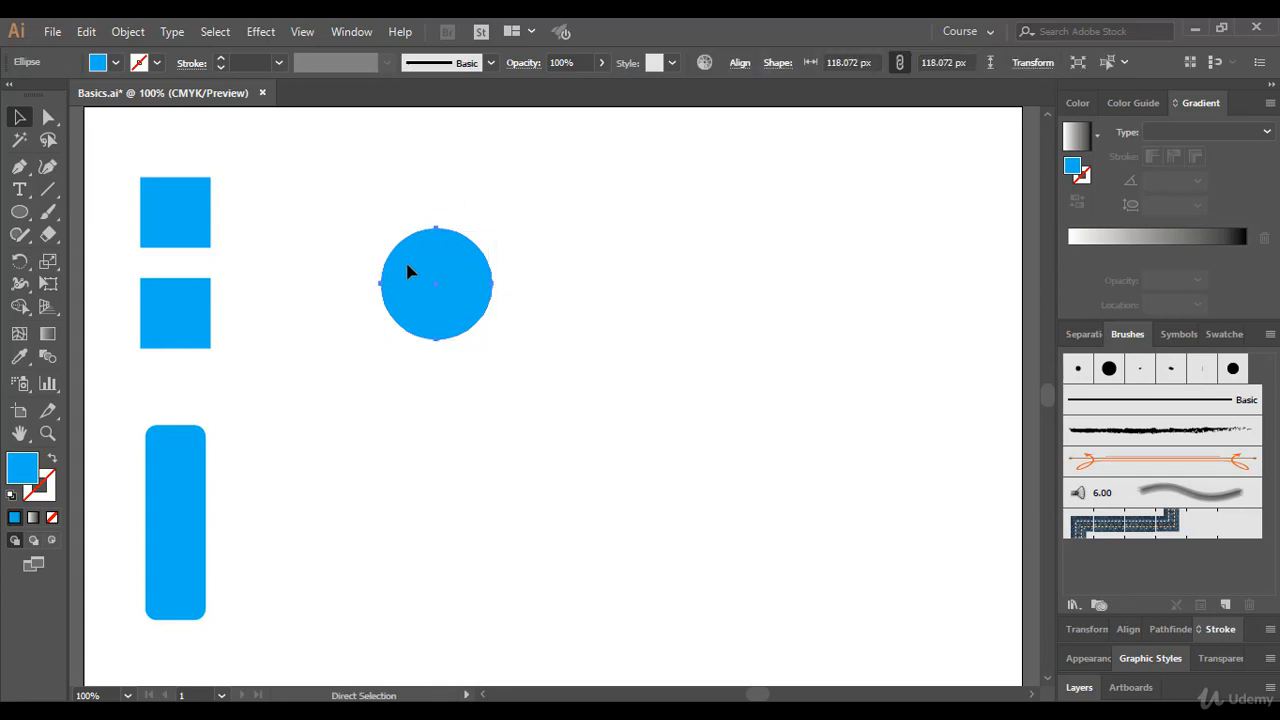
{"action": "key", "text": "ctrl"}
{"action": "key", "text": "ctrl"}
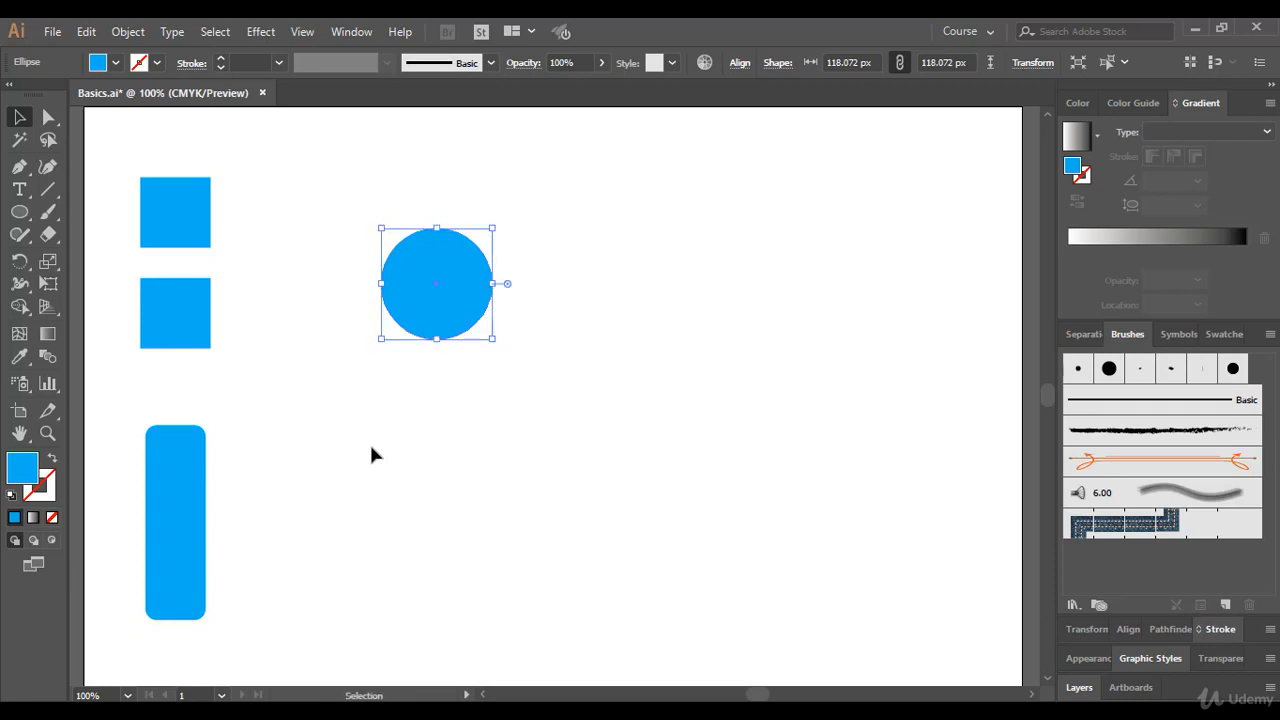
{"action": "left_click_drag", "start_coordinate": [455, 316], "coordinate": [524, 467]}
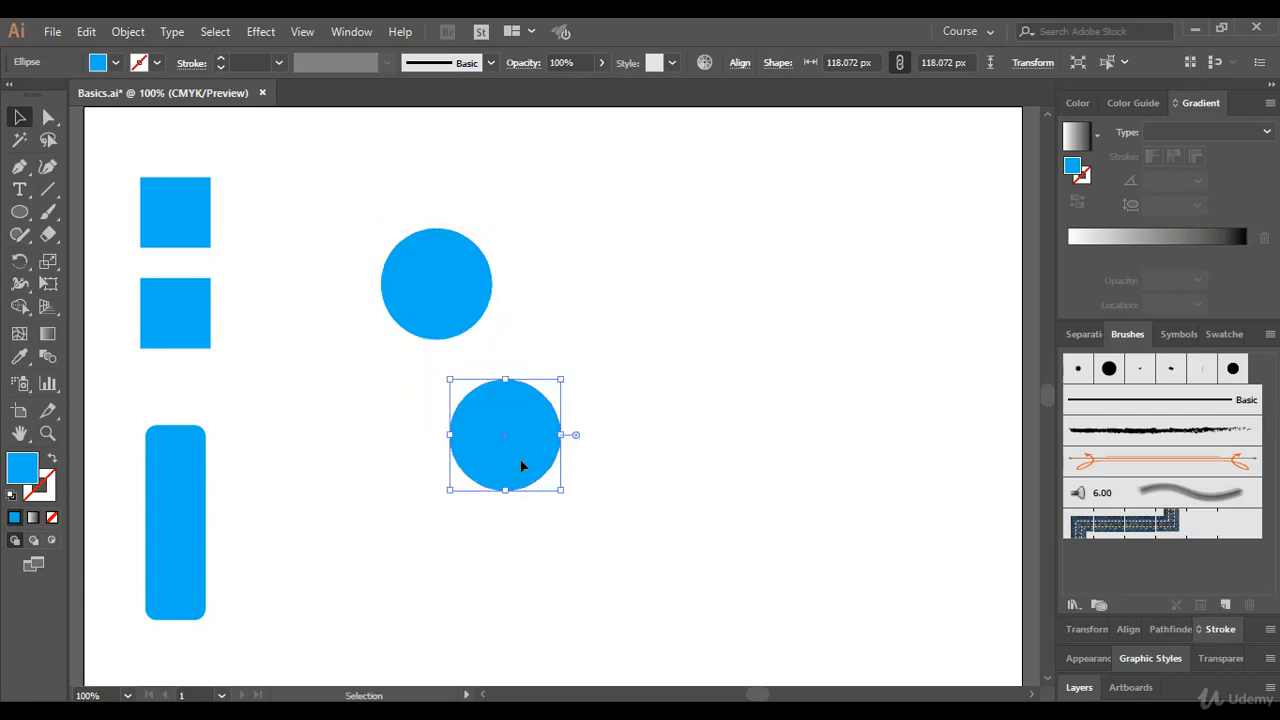
{"action": "left_click", "coordinate": [438, 268]}
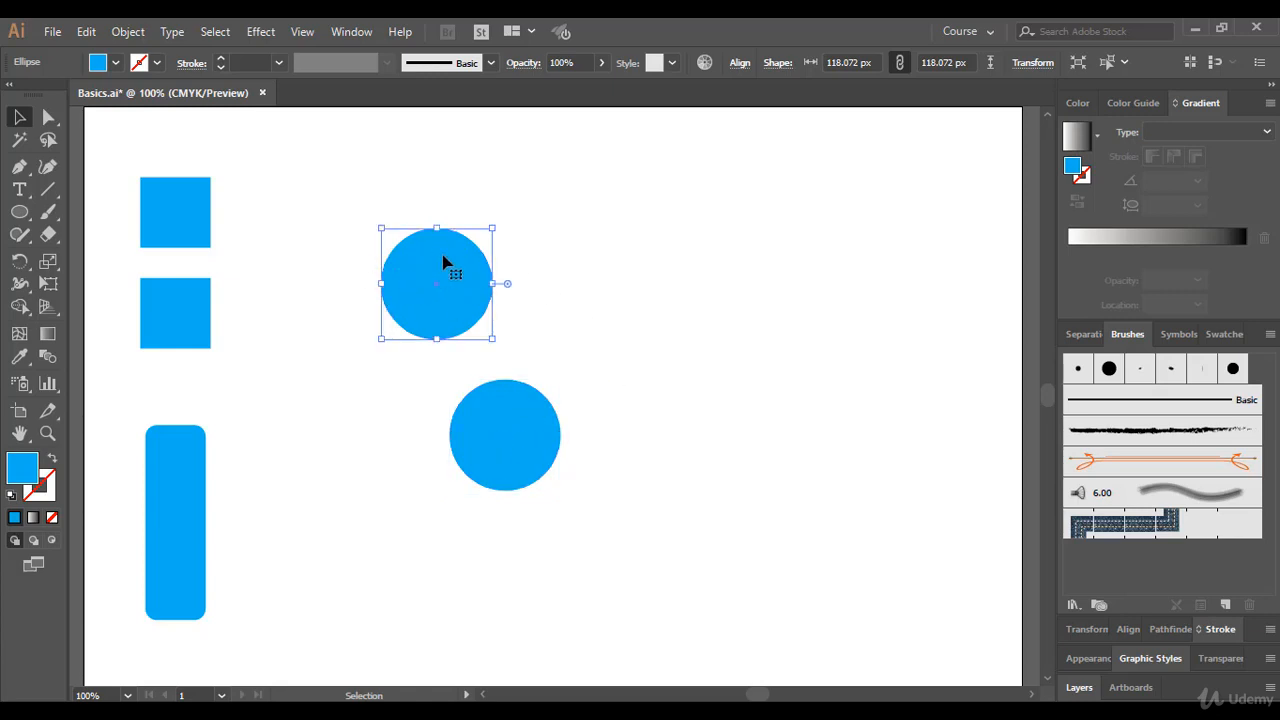